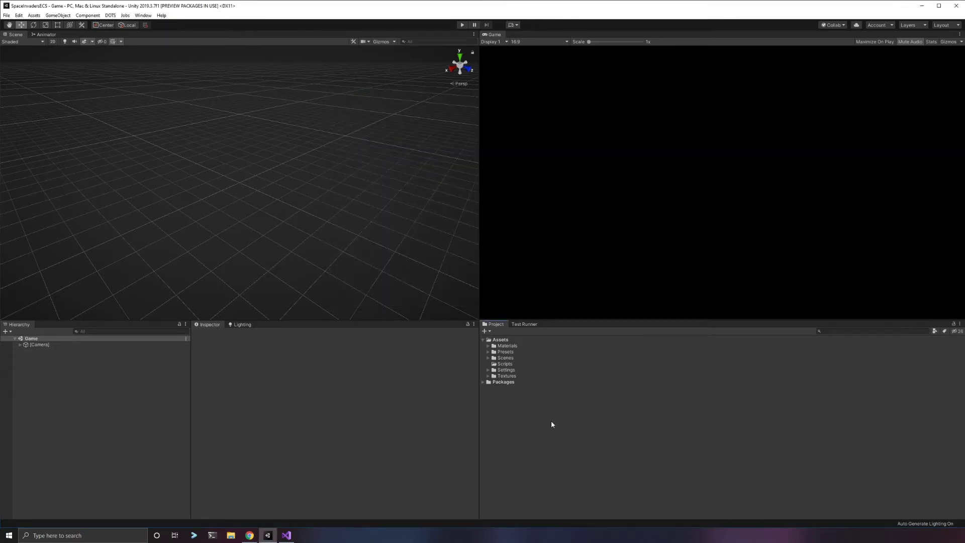
# Create a new folder named Shaders inside the project's Assets folder.
pyautogui.rightClick(496, 341)
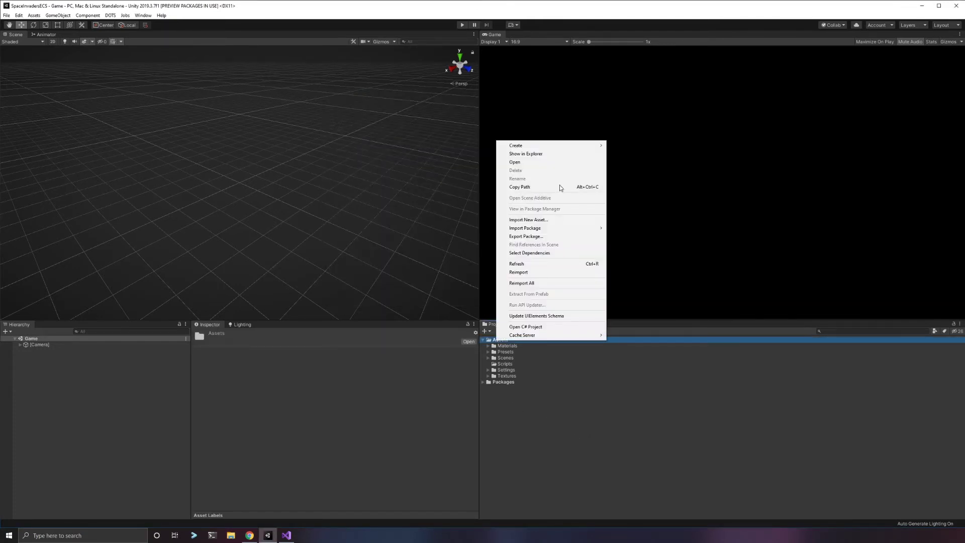
pyautogui.moveTo(545, 148)
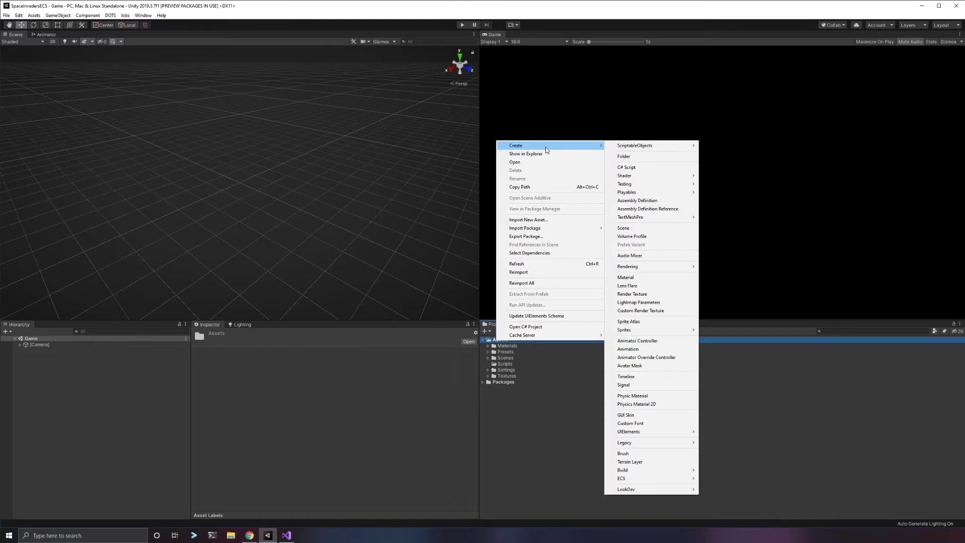
pyautogui.moveTo(677, 145)
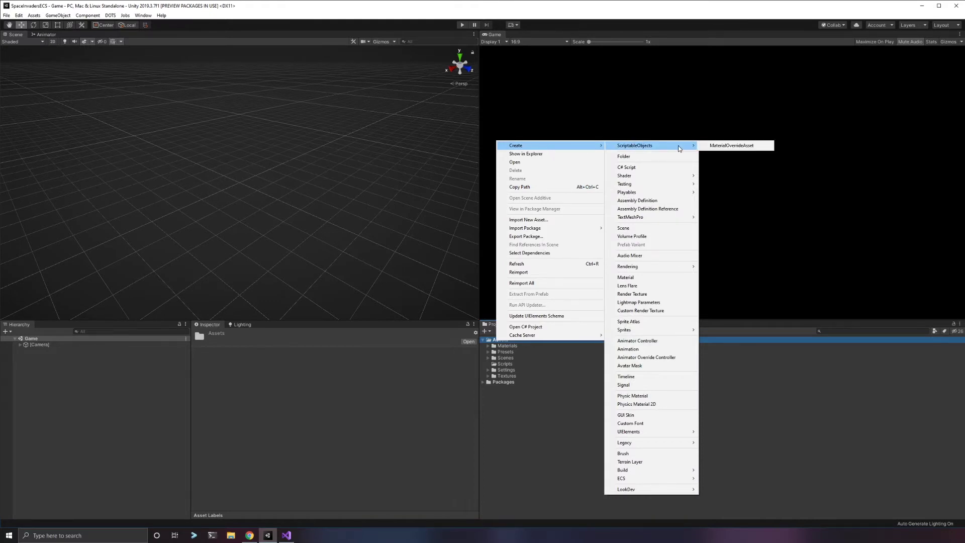
pyautogui.click(648, 156)
pyautogui.write('Shaders')
pyautogui.press('Return')
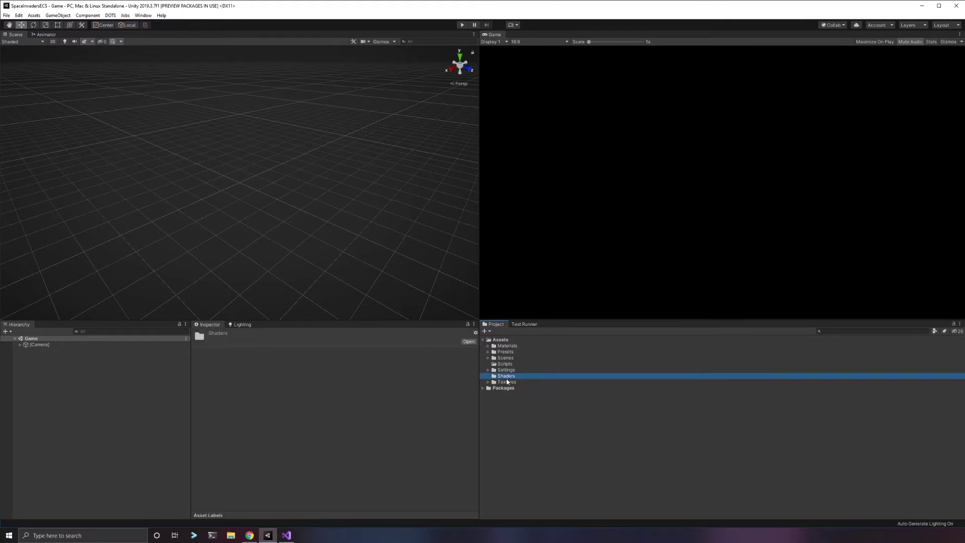
# Create an Unlit Graph shader named SpriteAnimator in the Shaders folder.
pyautogui.rightClick(503, 377)
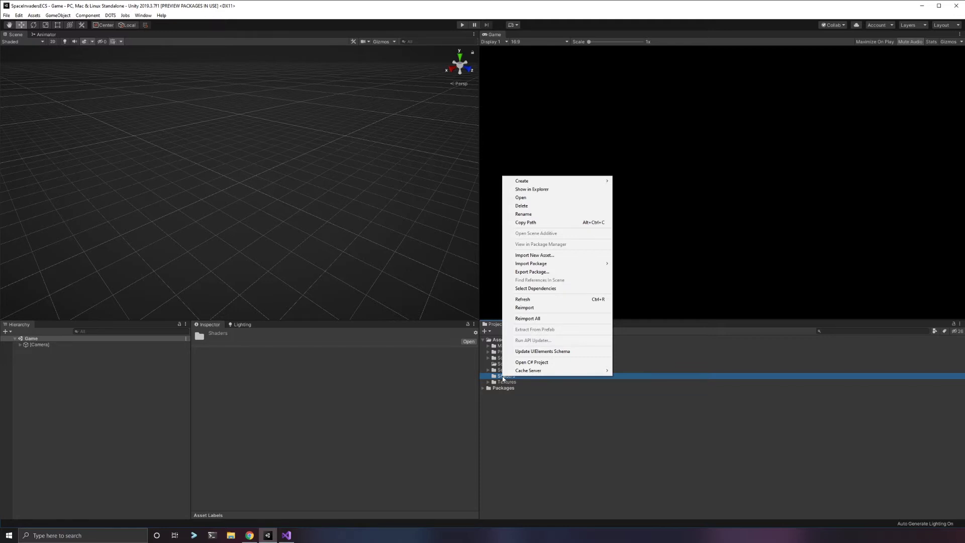
pyautogui.moveTo(589, 182)
pyautogui.moveTo(682, 185)
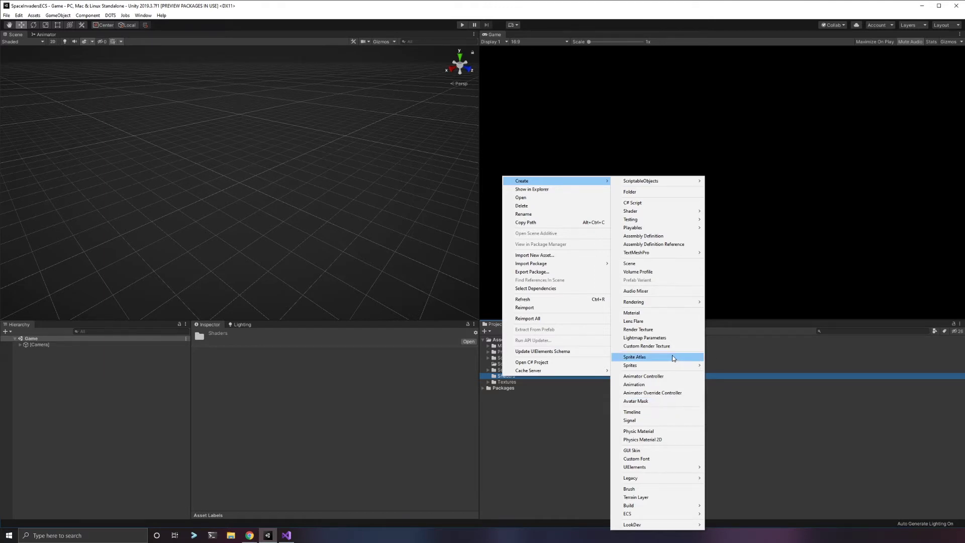
pyautogui.moveTo(653, 213)
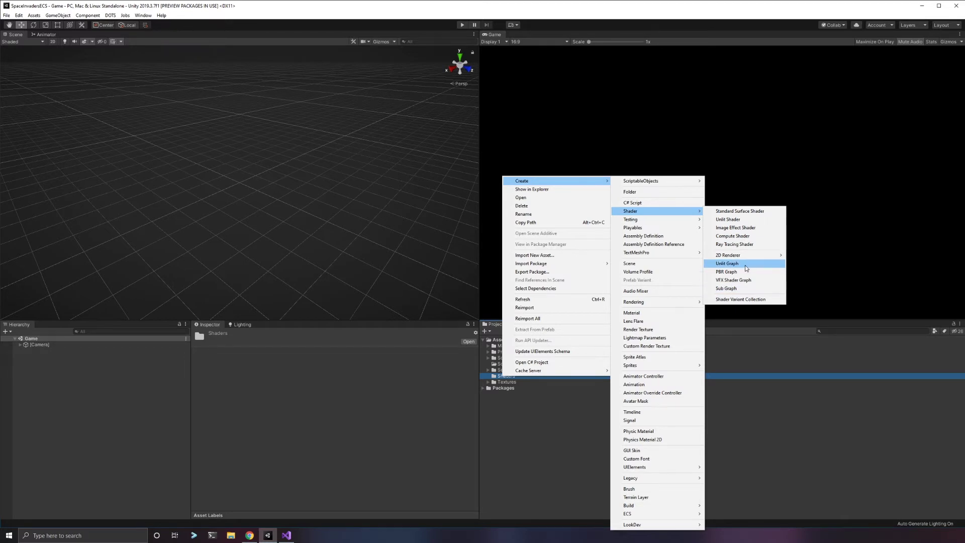
pyautogui.click(745, 265)
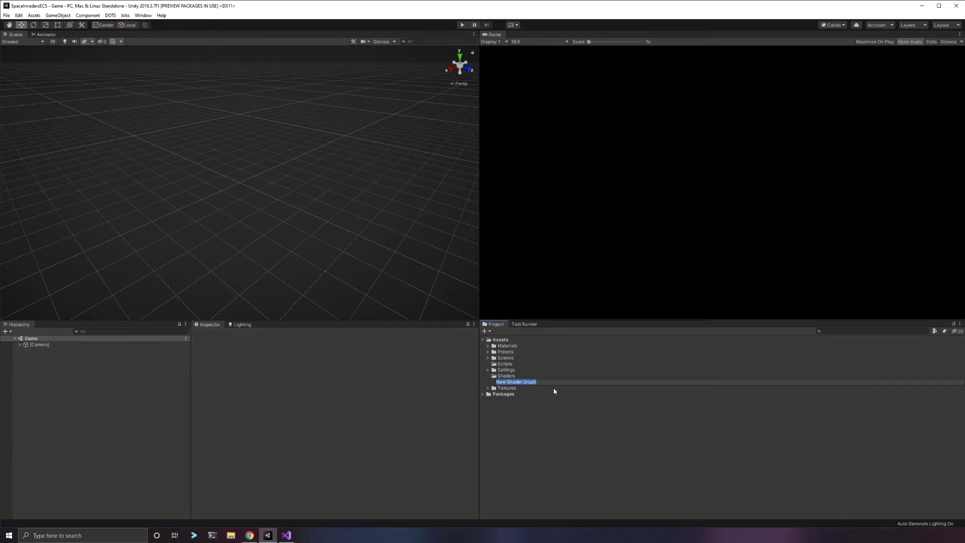
pyautogui.write('SpriteAnimator')
pyautogui.press('Return')
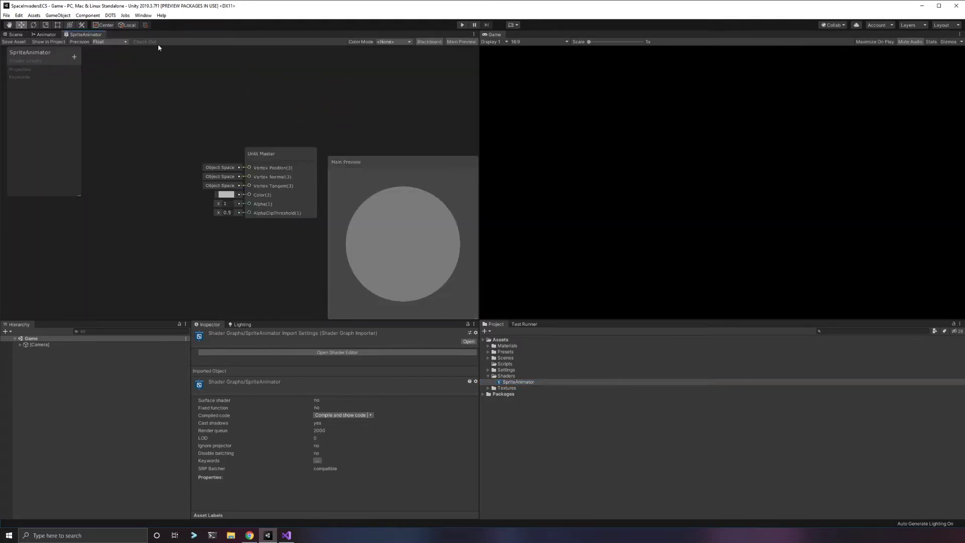
# Detach the SpriteAnimator graph editor into a larger floating window, keeping its main preview shown.
pyautogui.moveTo(89, 35); pyautogui.dragTo(251, 139)
pyautogui.moveTo(534, 107); pyautogui.dragTo(845, 131)
pyautogui.moveTo(424, 339); pyautogui.dragTo(477, 464)
pyautogui.click(829, 65)
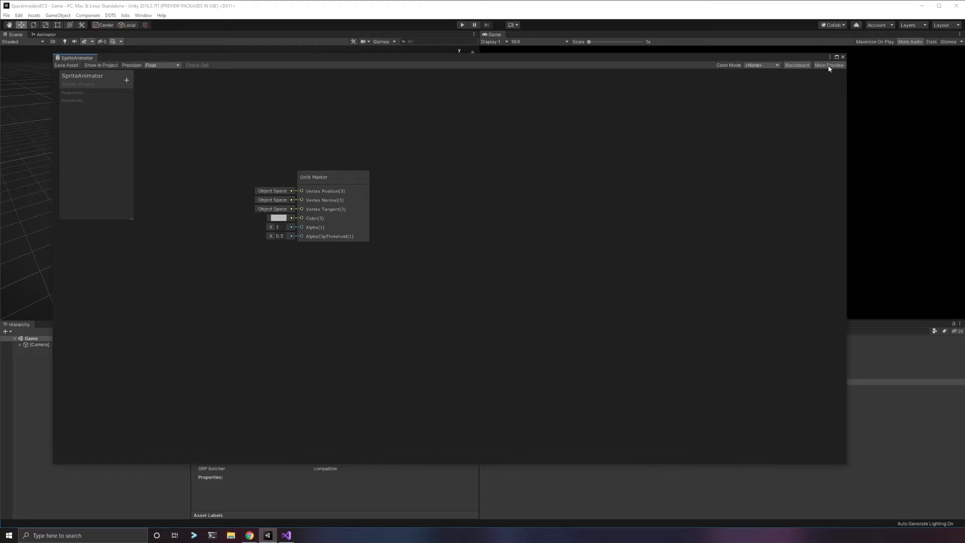
pyautogui.click(829, 65)
# Change the main preview's mesh to Quad.
pyautogui.click(752, 68)
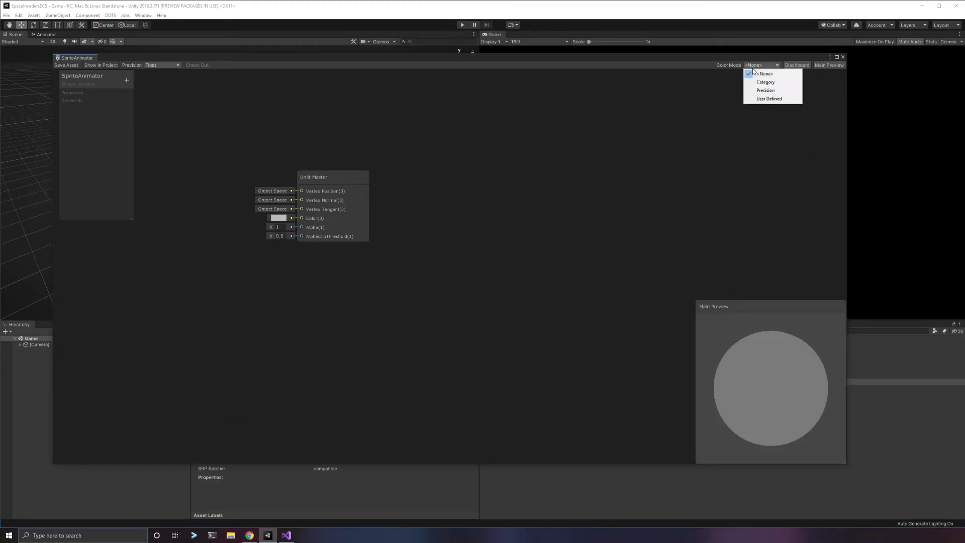
pyautogui.click(699, 324)
pyautogui.rightClick(713, 324)
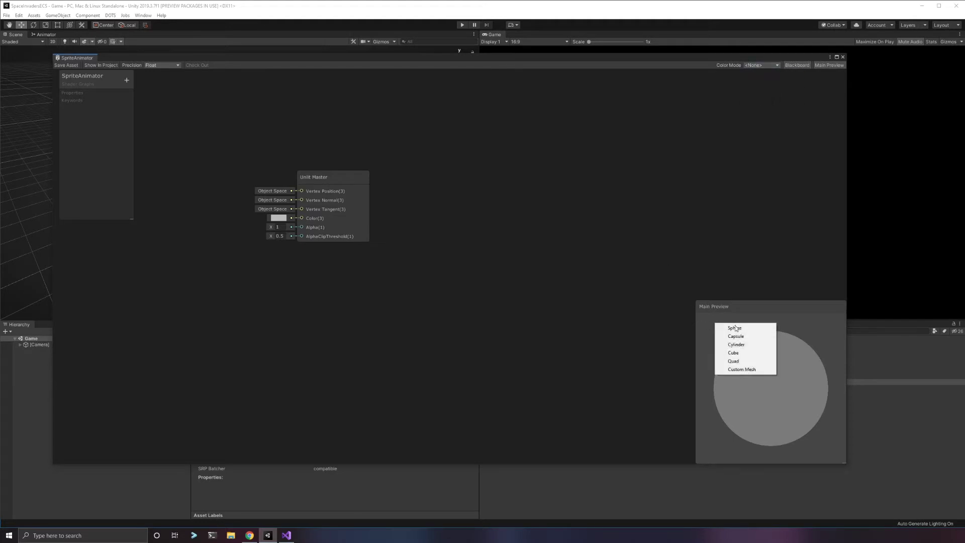
pyautogui.click(741, 362)
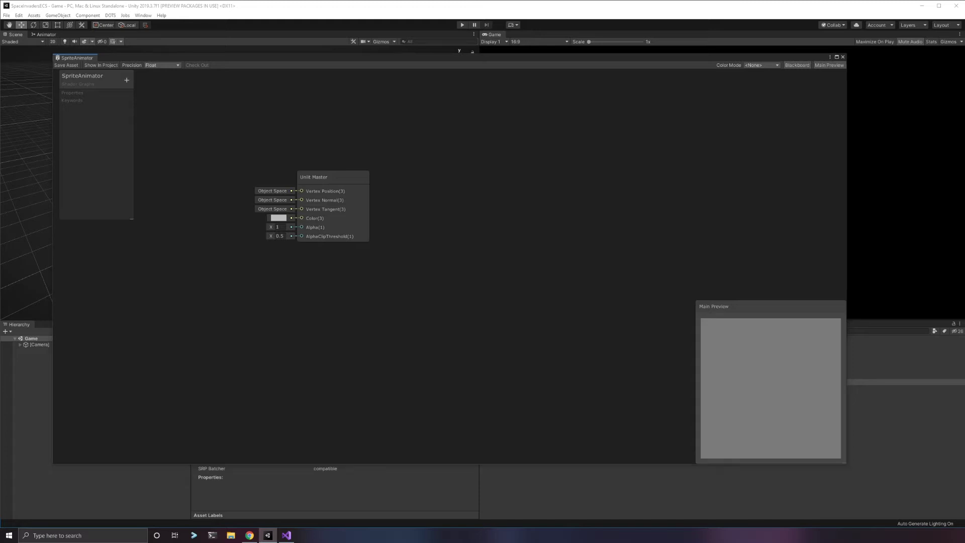
# Add a Texture2D property named MainTex to the shader graph and set its reference to _MainTex.
pyautogui.click(315, 178)
pyautogui.click(262, 163)
pyautogui.moveTo(262, 163); pyautogui.dragTo(539, 145, button='middle')
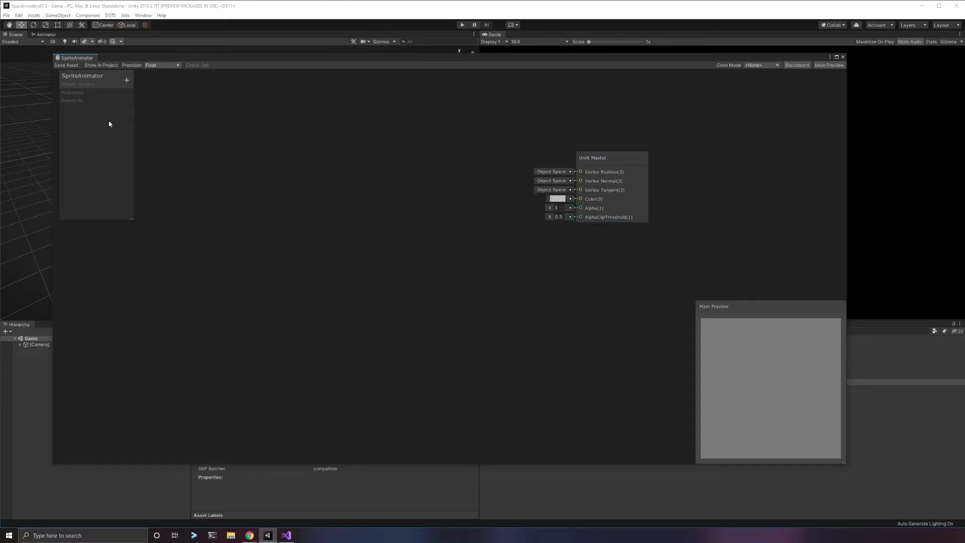
pyautogui.click(125, 81)
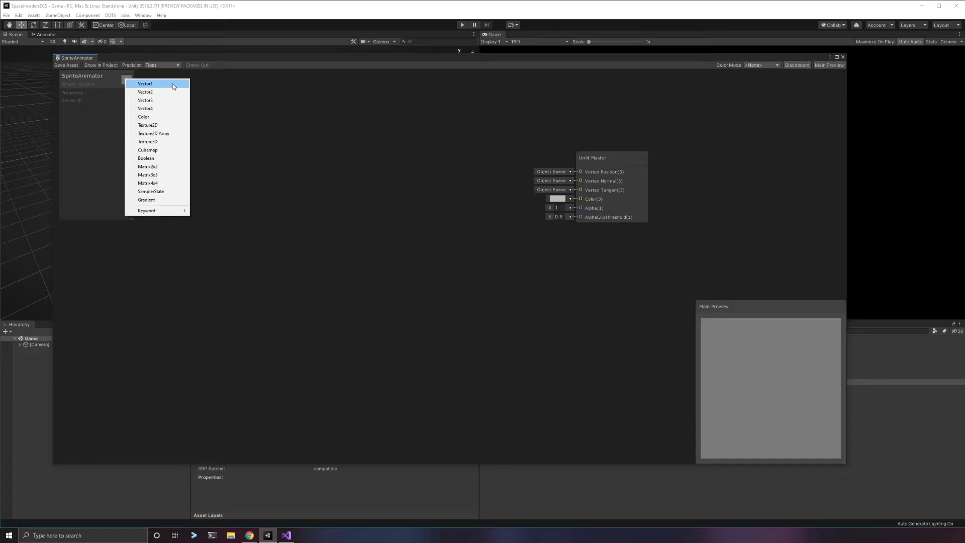
pyautogui.click(163, 127)
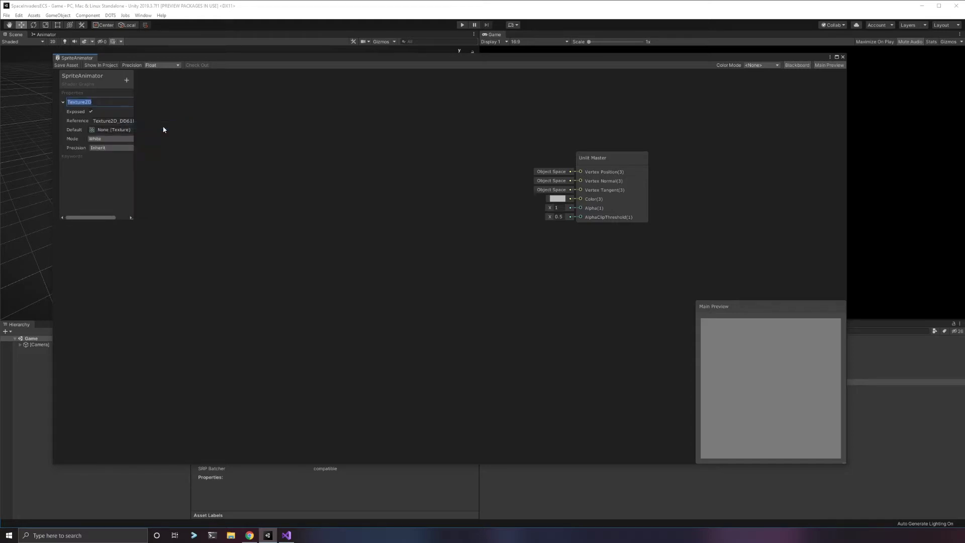
pyautogui.write('MainTex')
pyautogui.moveTo(129, 219); pyautogui.dragTo(192, 222)
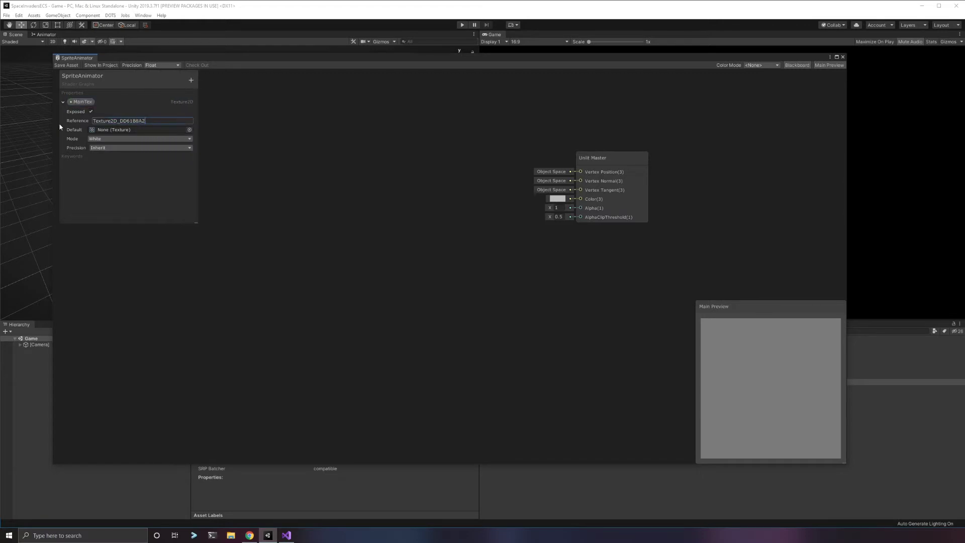
pyautogui.hotkey('ctrl', 'a')
pyautogui.write('_MainTe')
# Assign the mothership texture as the default of the MainTex property.
pyautogui.click(190, 130)
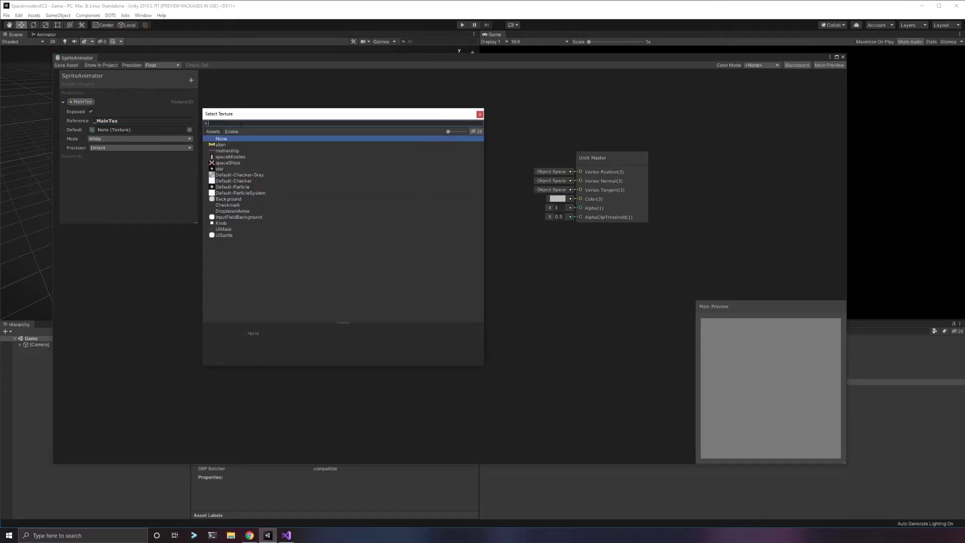
pyautogui.click(223, 150)
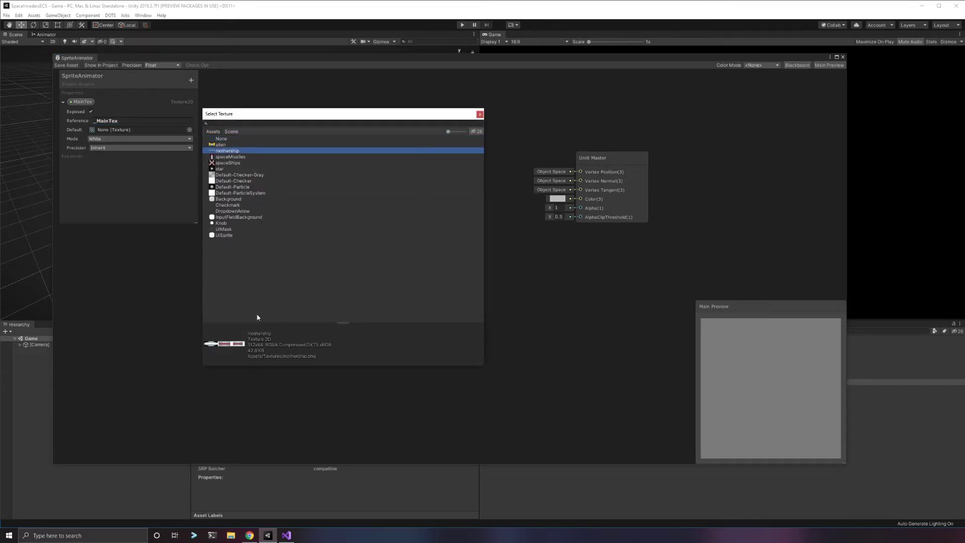
pyautogui.click(480, 114)
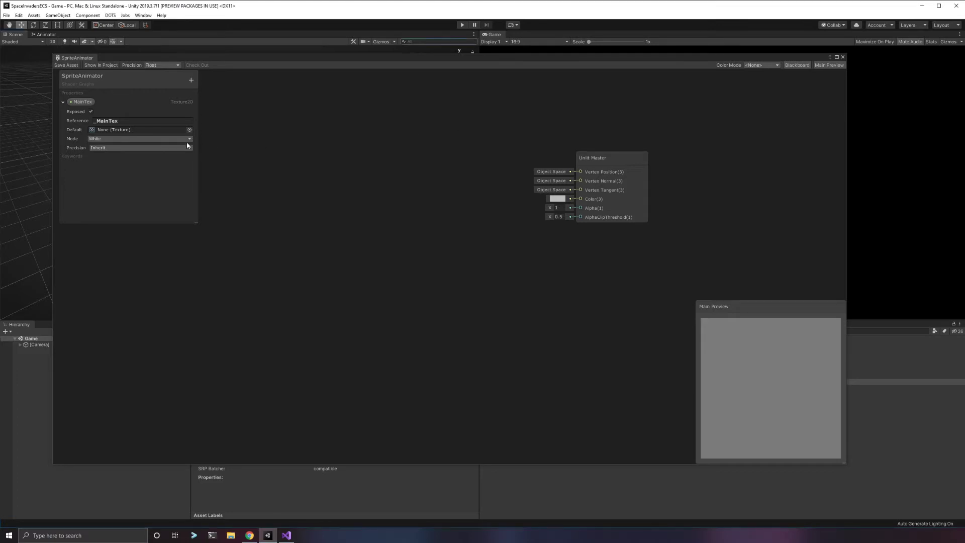
pyautogui.click(190, 130)
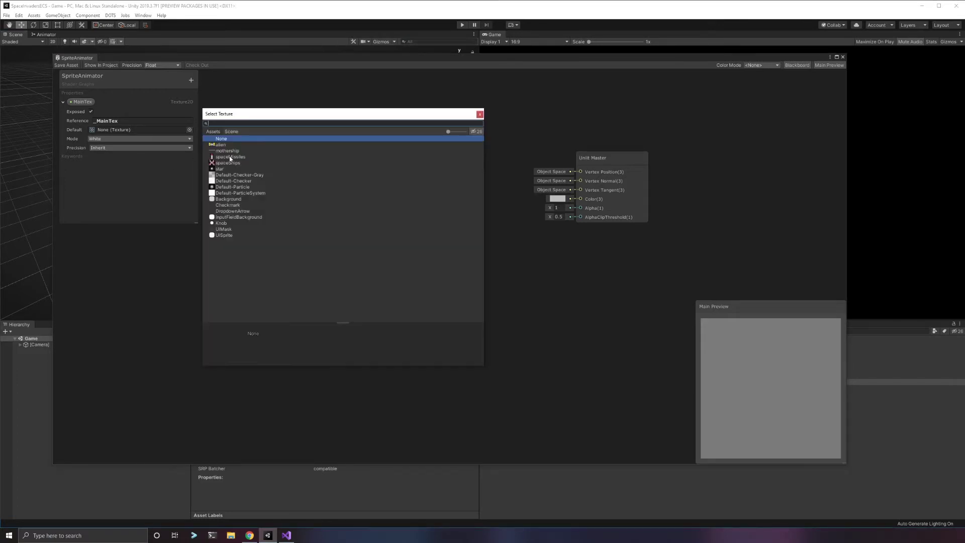
pyautogui.doubleClick(227, 151)
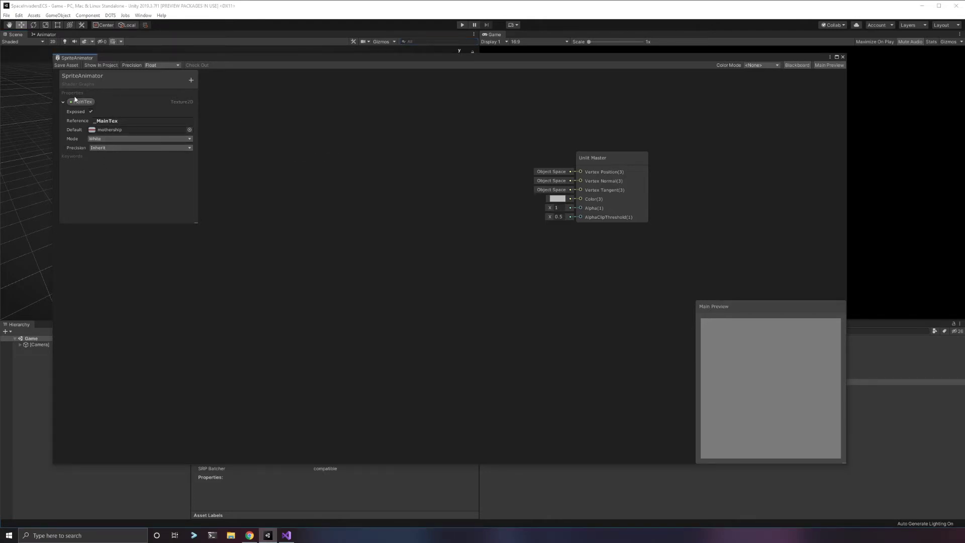
# Place the MainTex property in the graph and connect it to the Texture input of a new Sample Texture 2D node.
pyautogui.moveTo(80, 102); pyautogui.dragTo(254, 114)
pyautogui.rightClick(363, 145)
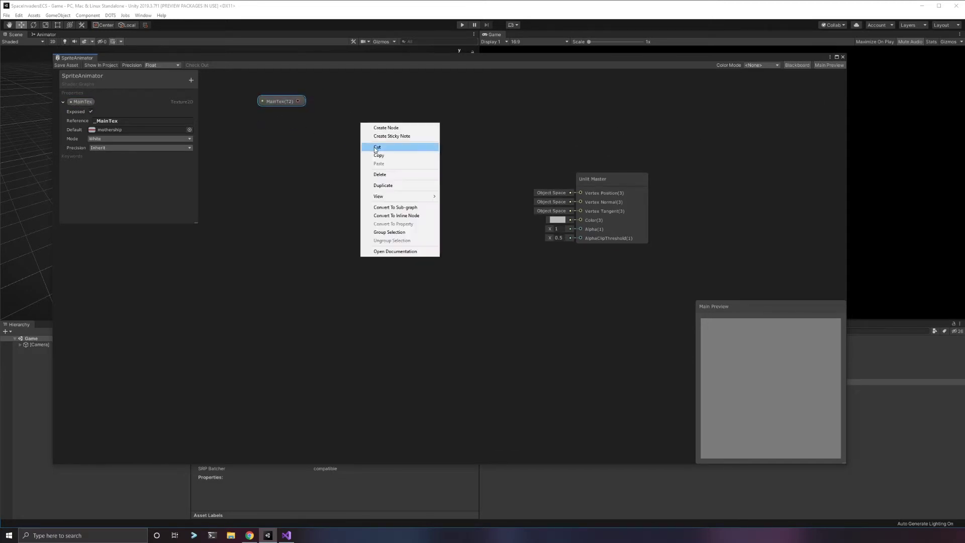
pyautogui.click(381, 128)
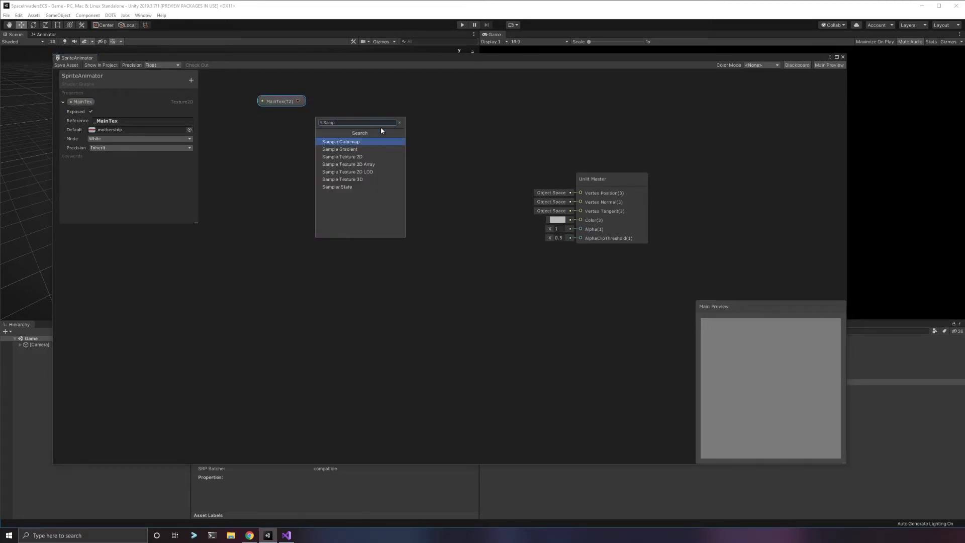
pyautogui.click(371, 156)
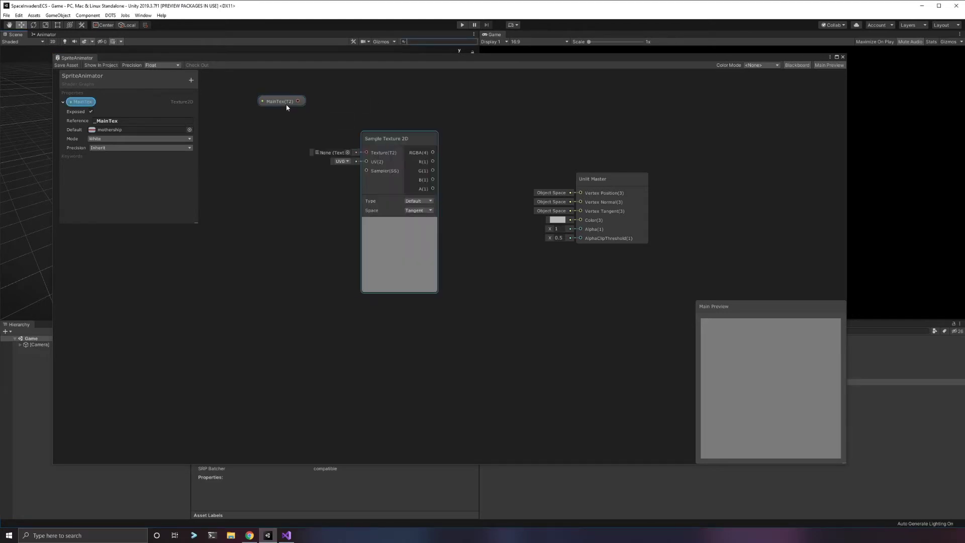
pyautogui.moveTo(297, 101); pyautogui.dragTo(399, 115)
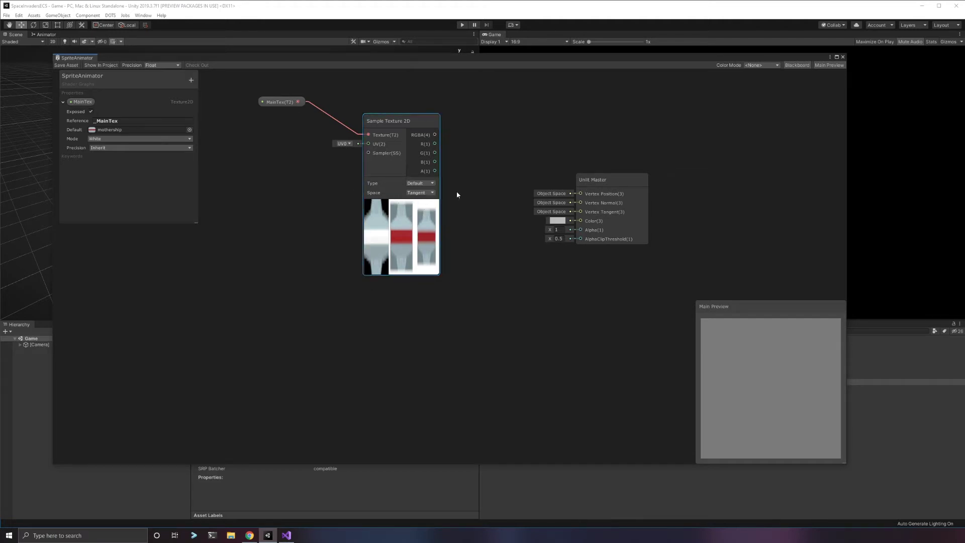
# Connect the texture sample's RGBA output to the Unlit Master's Color and its A output to Alpha, then move both texture nodes closer to the master.
pyautogui.moveTo(435, 135); pyautogui.dragTo(578, 220)
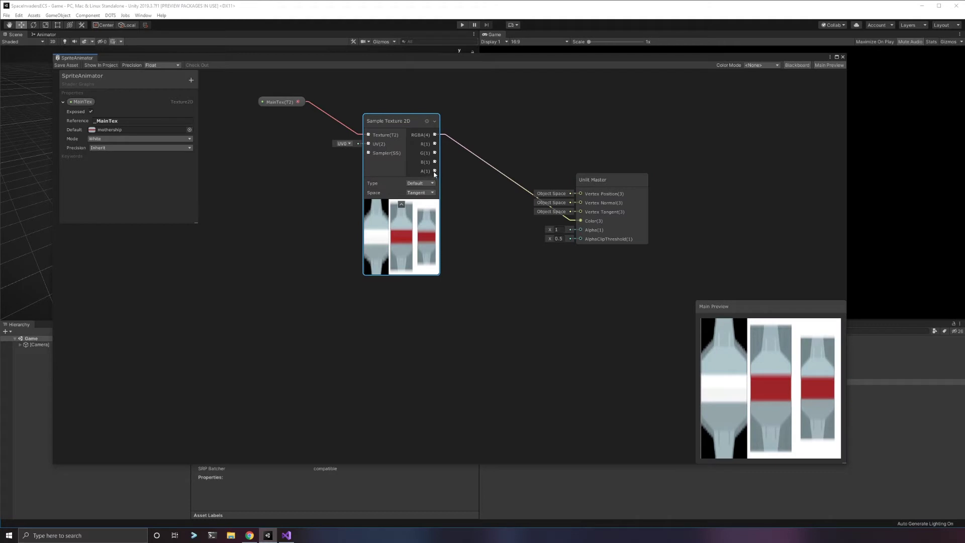
pyautogui.moveTo(434, 171); pyautogui.dragTo(581, 231)
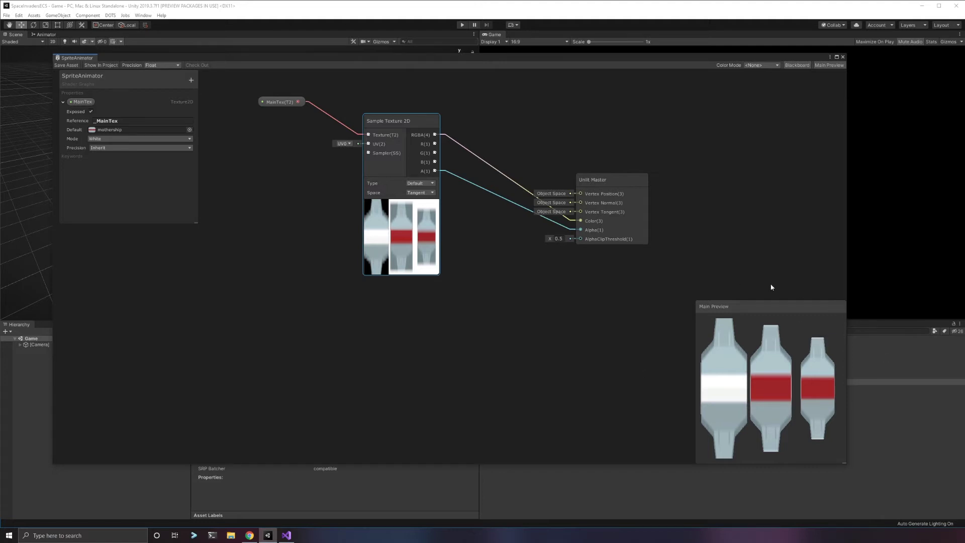
pyautogui.moveTo(396, 122); pyautogui.dragTo(463, 119)
pyautogui.moveTo(285, 100); pyautogui.dragTo(348, 117)
pyautogui.click(325, 210)
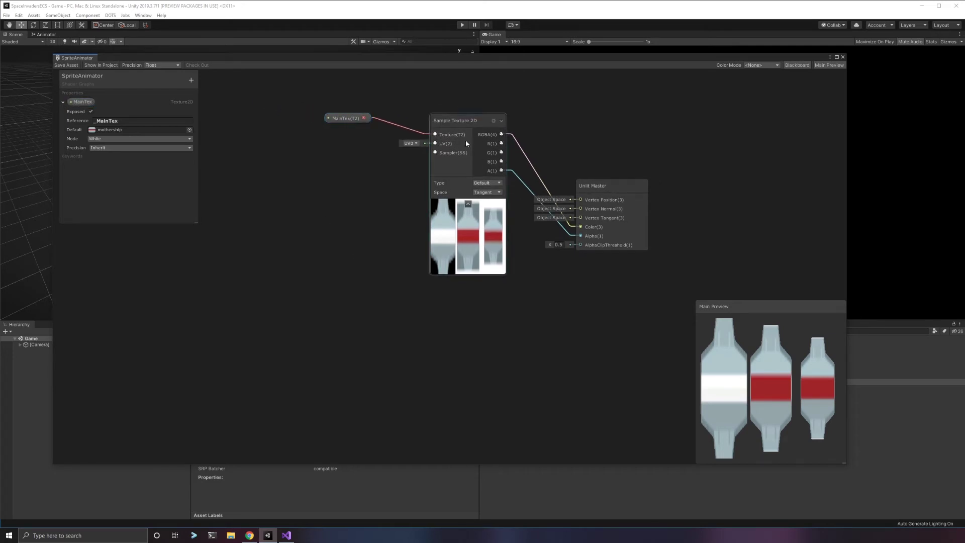
# Add a Flipbook node and connect its output to the UV input of the Sample Texture 2D node.
pyautogui.click(409, 143)
pyautogui.click(410, 149)
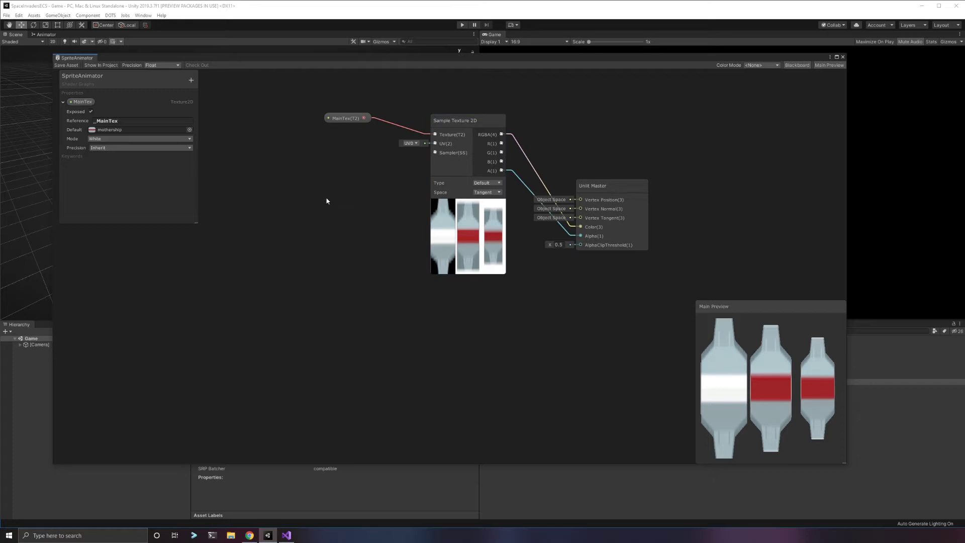
pyautogui.rightClick(284, 183)
pyautogui.click(295, 189)
pyautogui.write('Flip')
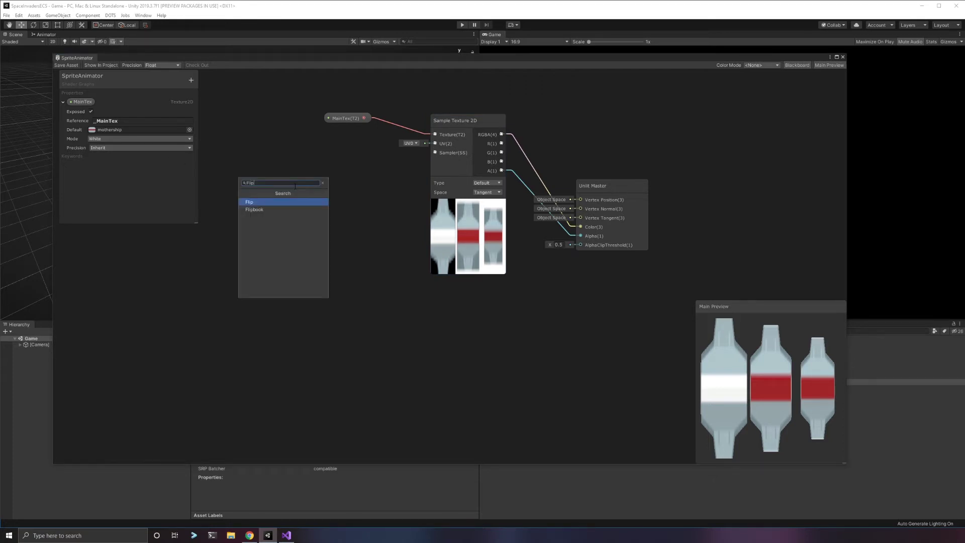
pyautogui.click(263, 208)
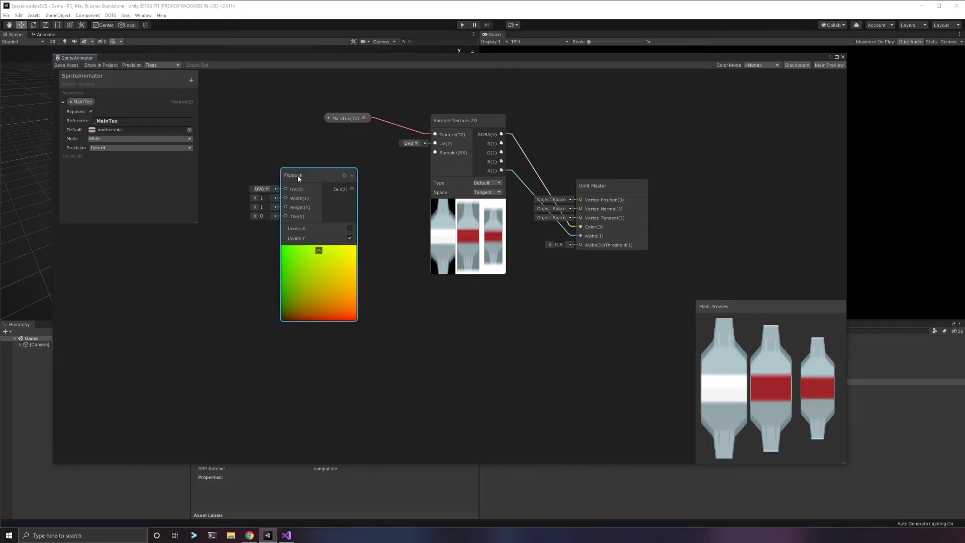
pyautogui.moveTo(298, 184); pyautogui.dragTo(423, 143)
pyautogui.moveTo(312, 190); pyautogui.dragTo(333, 169)
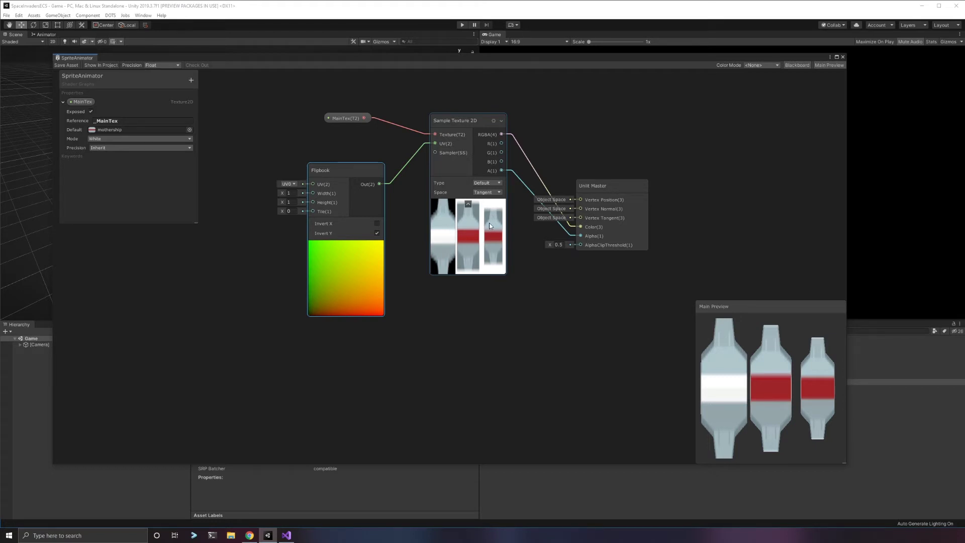
# Set the Flipbook node's Width to 3.
pyautogui.click(289, 193)
pyautogui.write('3')
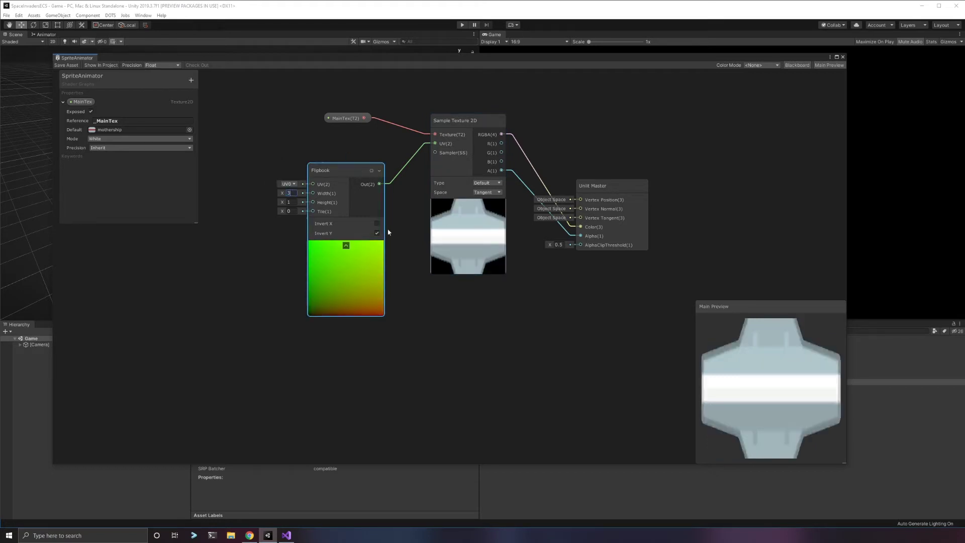
pyautogui.press('Tab')
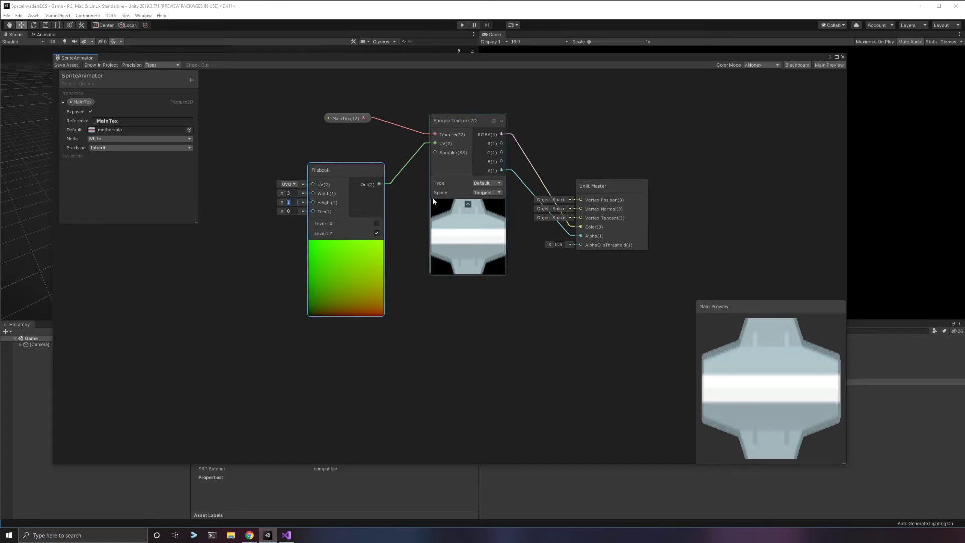
# Try Tile values 1 and 2 on the Flipbook node to preview those frames, clearing the value back to 0.
pyautogui.press('Tab')
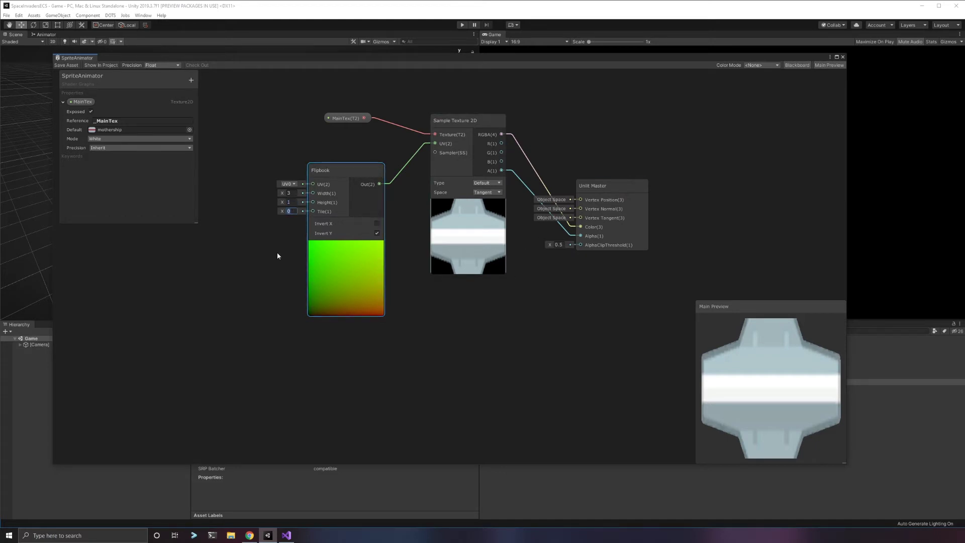
pyautogui.write('1')
pyautogui.press('BackSpace')
pyautogui.write('2')
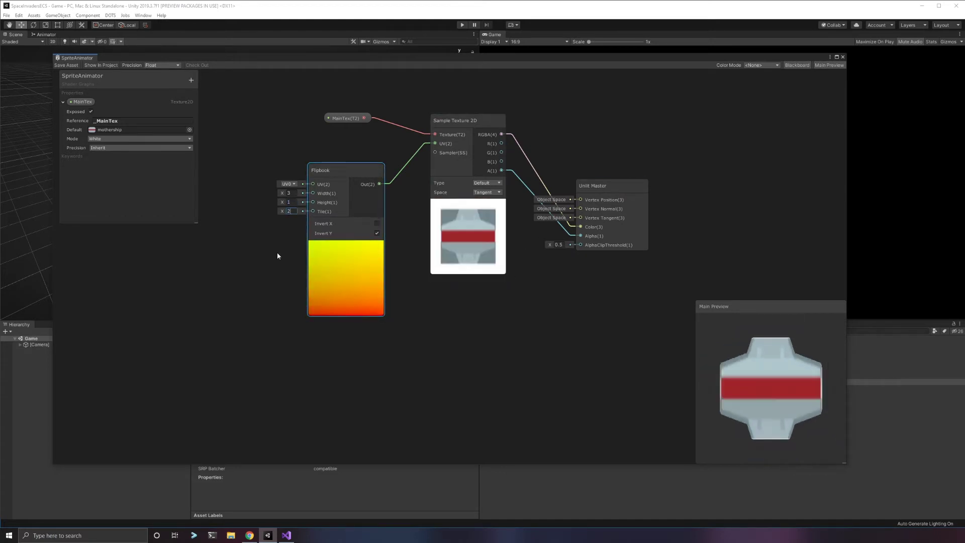
pyautogui.press('BackSpace')
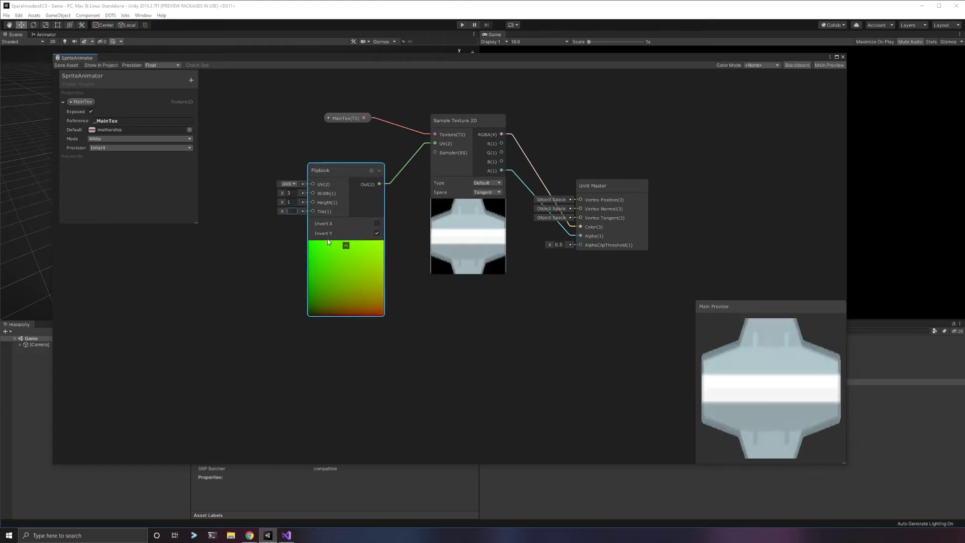
pyautogui.click(249, 265)
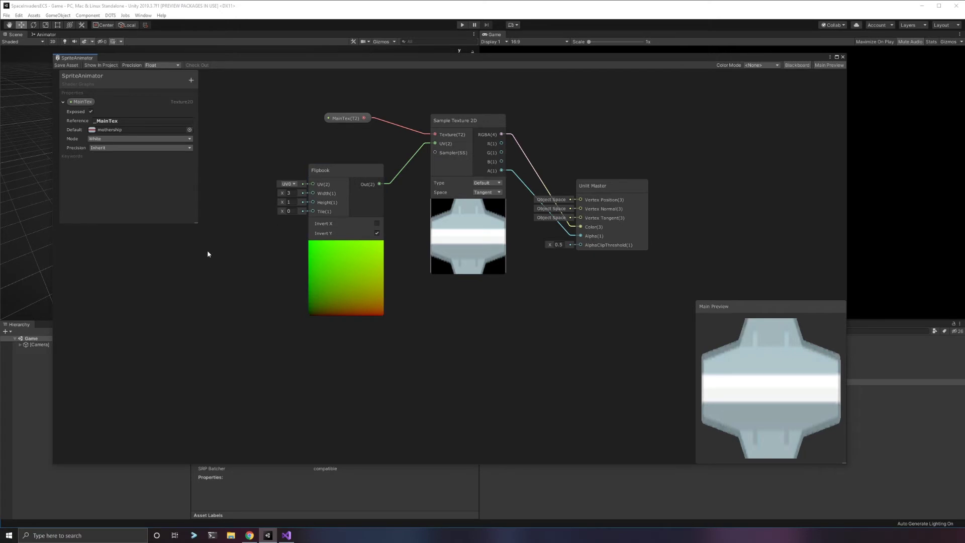
# Try a fractional Tile value of 0.42 on the Flipbook node and return Tile to 0.
pyautogui.click(292, 211)
pyautogui.write('0.42')
pyautogui.moveTo(282, 211)
pyautogui.mouseDown()
pyautogui.moveTo(329, 214)
pyautogui.moveTo(280, 211)
pyautogui.mouseUp()
pyautogui.click(291, 211)
pyautogui.write('-')
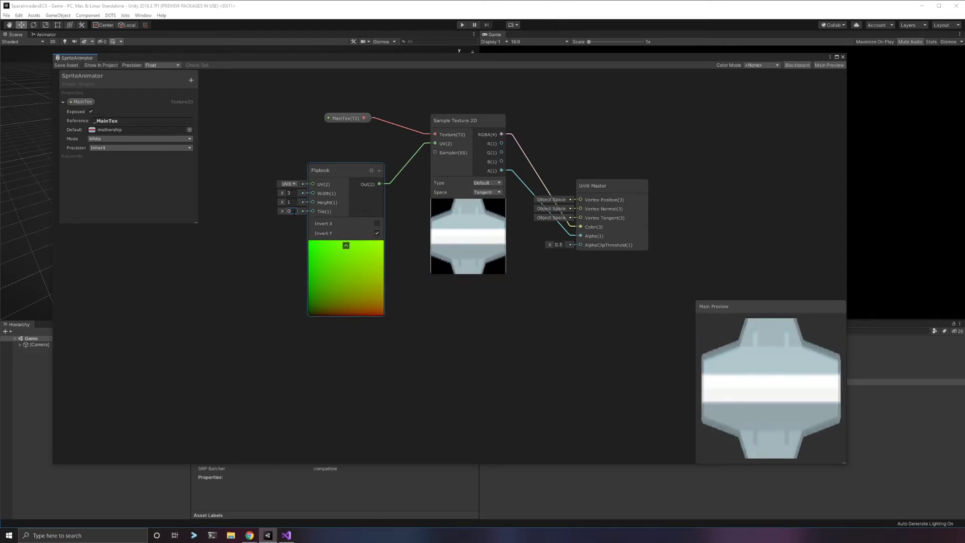
pyautogui.click(200, 300)
# Collapse the Flipbook node's preview and move the node closer to the Sample Texture 2D, then collapse the MainTex property's details.
pyautogui.click(345, 246)
pyautogui.moveTo(332, 173); pyautogui.dragTo(375, 167)
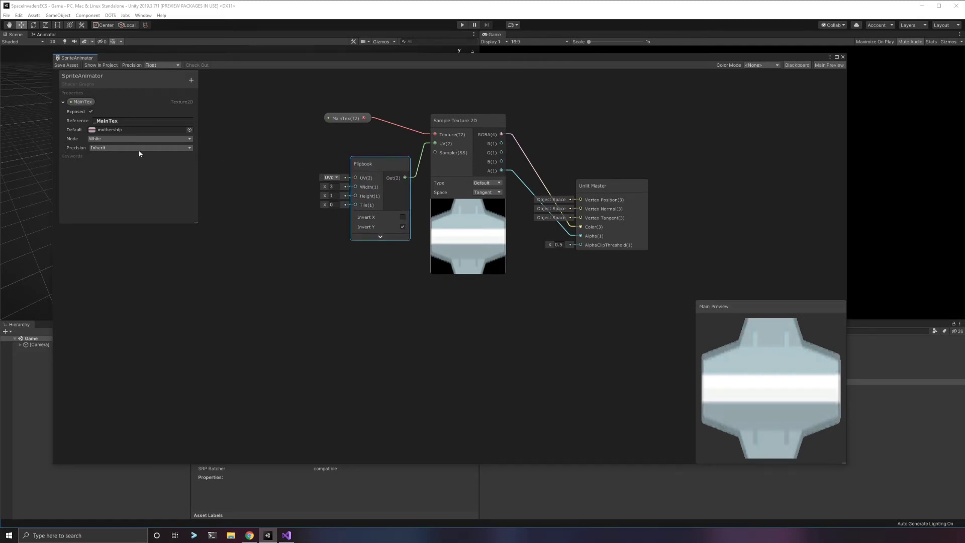
pyautogui.click(63, 102)
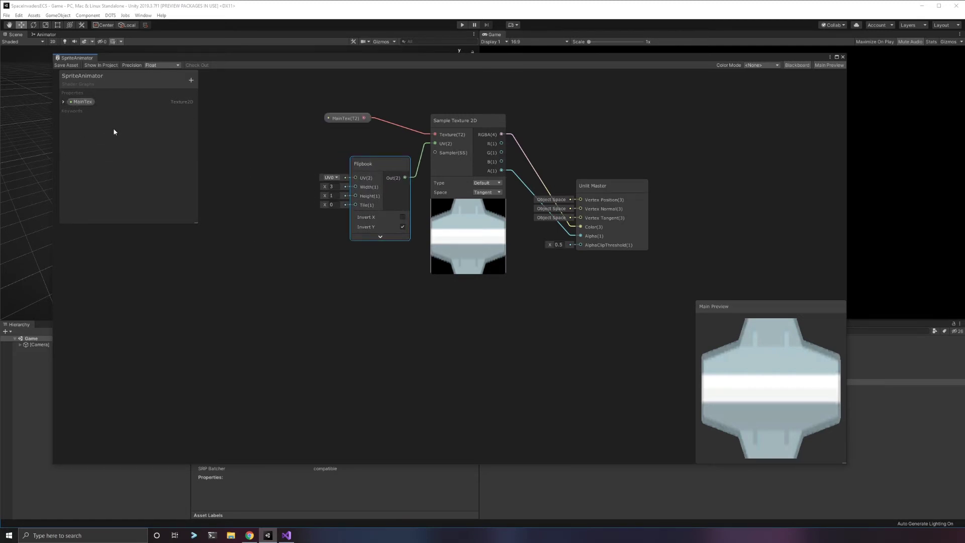
# Add a Vector1 property named Cols with reference _cols and a default value of 3.
pyautogui.click(191, 79)
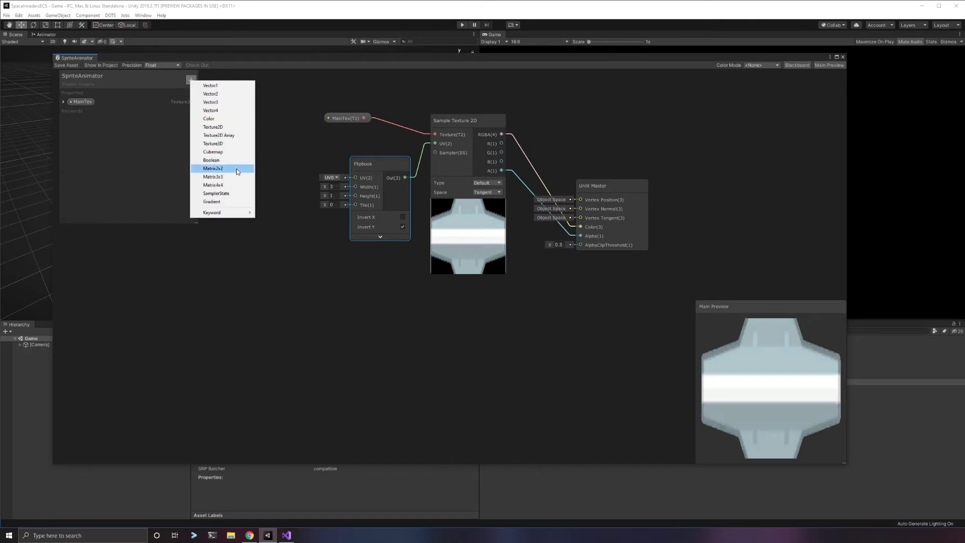
pyautogui.click(220, 89)
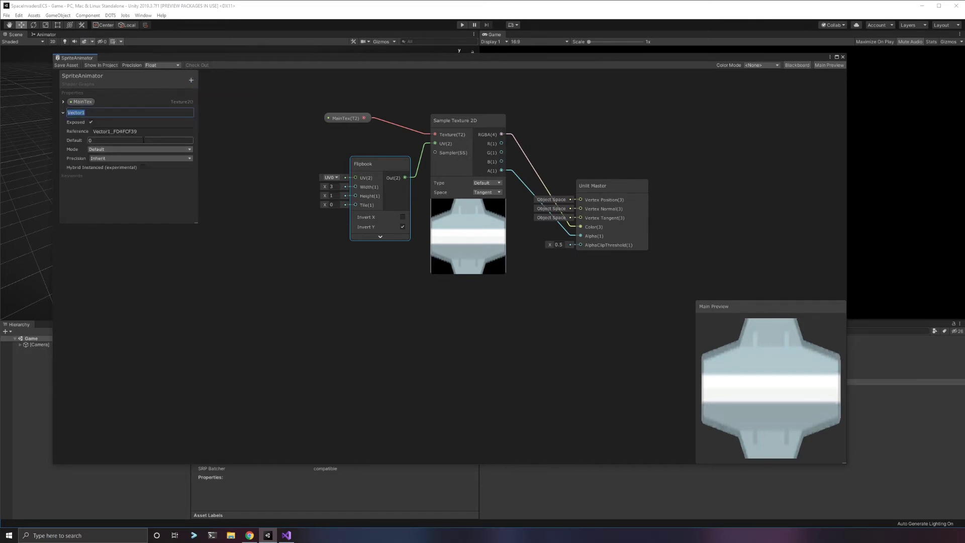
pyautogui.write('Cols')
pyautogui.press('Return')
pyautogui.click(112, 131)
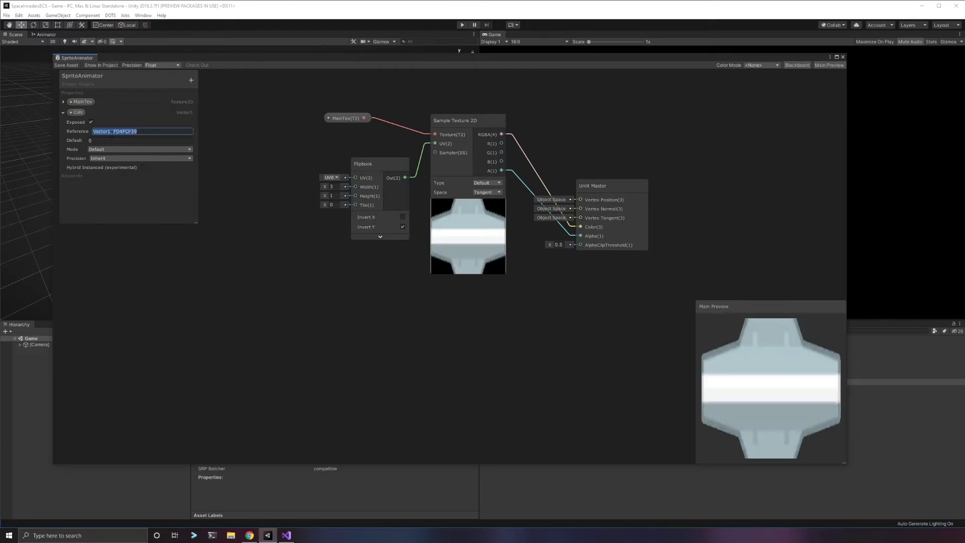
pyautogui.write('_cols')
pyautogui.press('Tab')
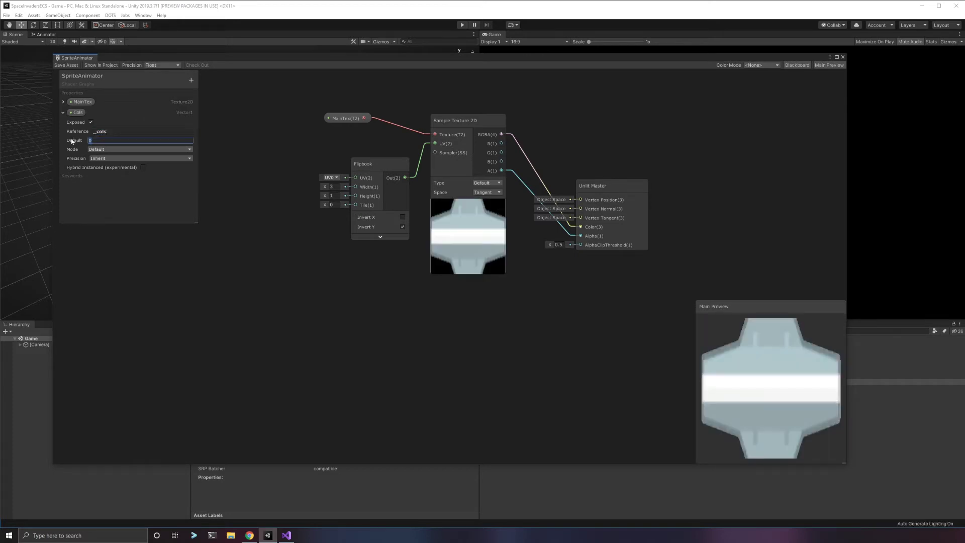
pyautogui.write('3')
pyautogui.press('Return')
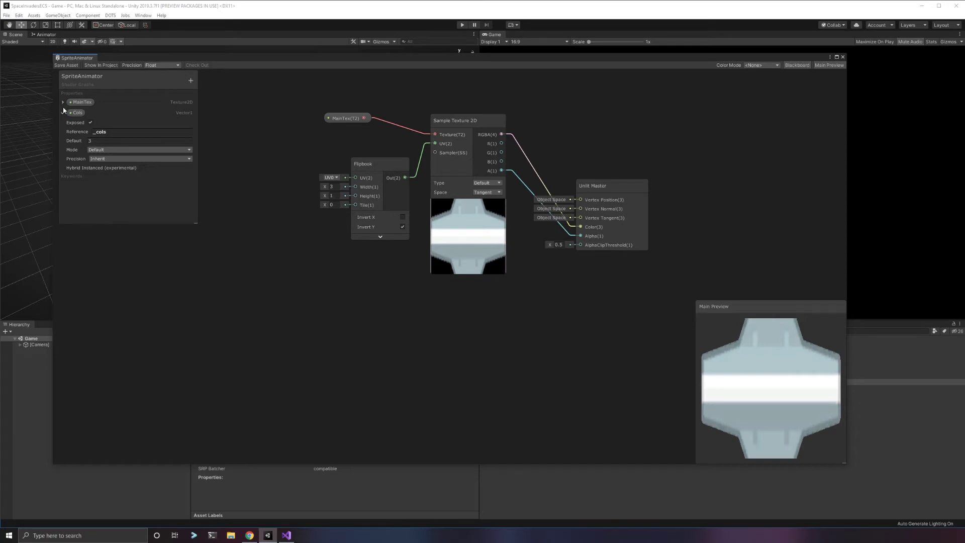
# Place the Cols property in the graph connected to the Flipbook's Width input, and collapse its property details.
pyautogui.moveTo(73, 113); pyautogui.dragTo(350, 188)
pyautogui.moveTo(278, 174); pyautogui.dragTo(274, 185)
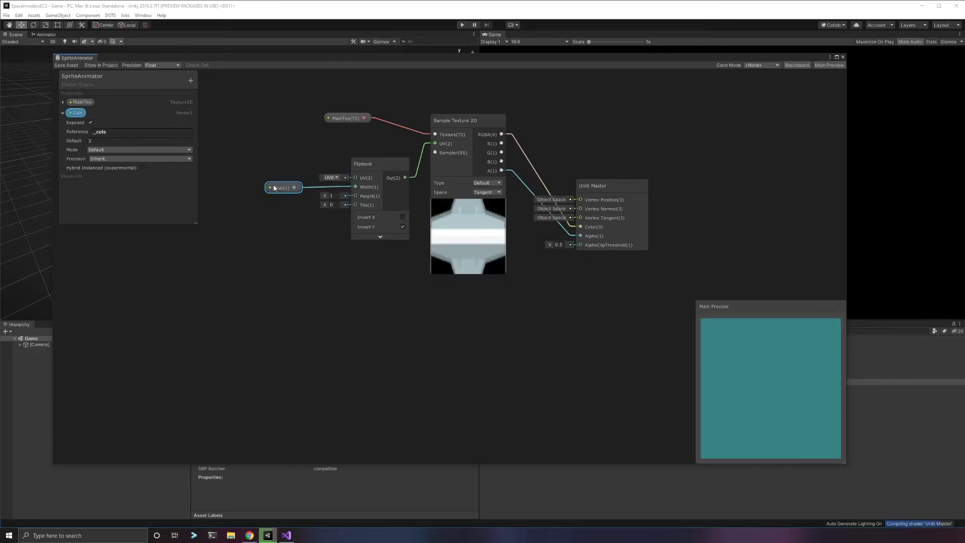
pyautogui.click(61, 113)
# Add a Vector1 property named Rows with reference _rows and a default value of 1.
pyautogui.click(191, 81)
pyautogui.click(211, 89)
pyautogui.write('Rows')
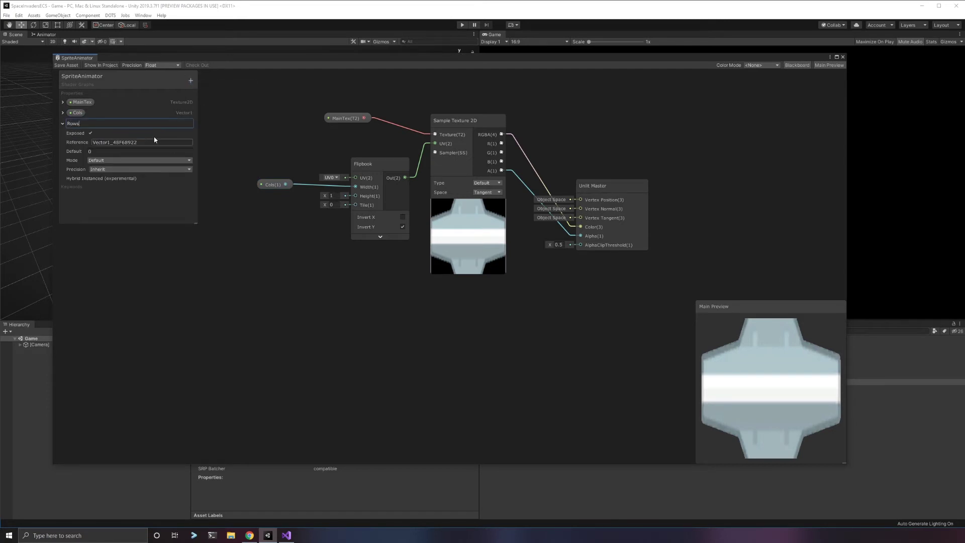
pyautogui.click(130, 142)
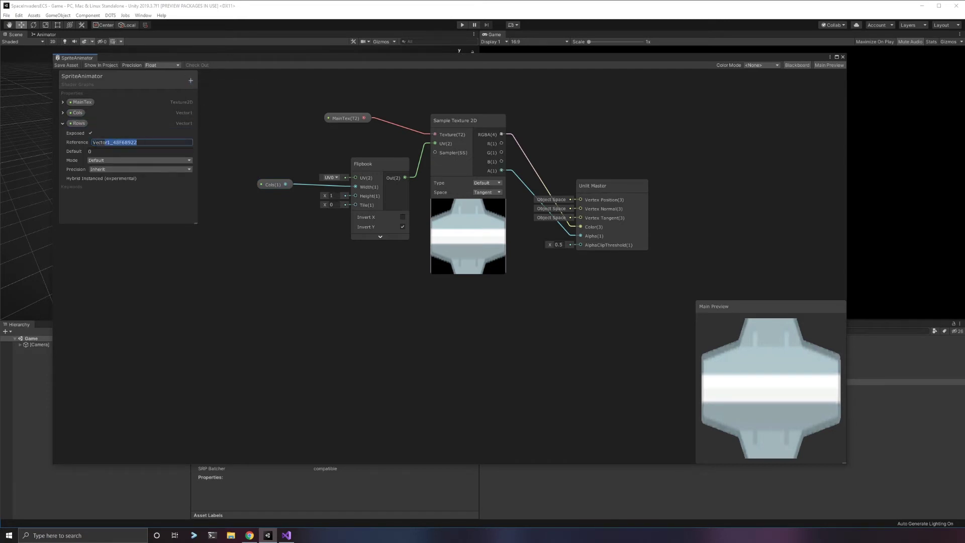
pyautogui.press('BackSpace')
pyautogui.write('_rows')
pyautogui.click(95, 212)
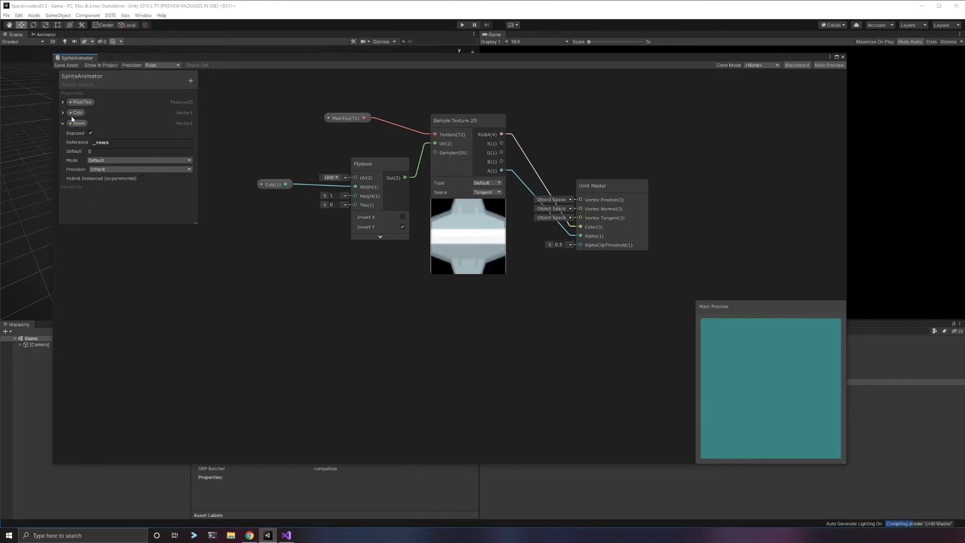
pyautogui.click(101, 151)
pyautogui.write('1')
pyautogui.press('Return')
# Connect a Rows property node to the Flipbook's Height input and line up the Cols node above it.
pyautogui.moveTo(254, 220); pyautogui.dragTo(355, 195)
pyautogui.moveTo(282, 224); pyautogui.dragTo(258, 180)
pyautogui.click(63, 123)
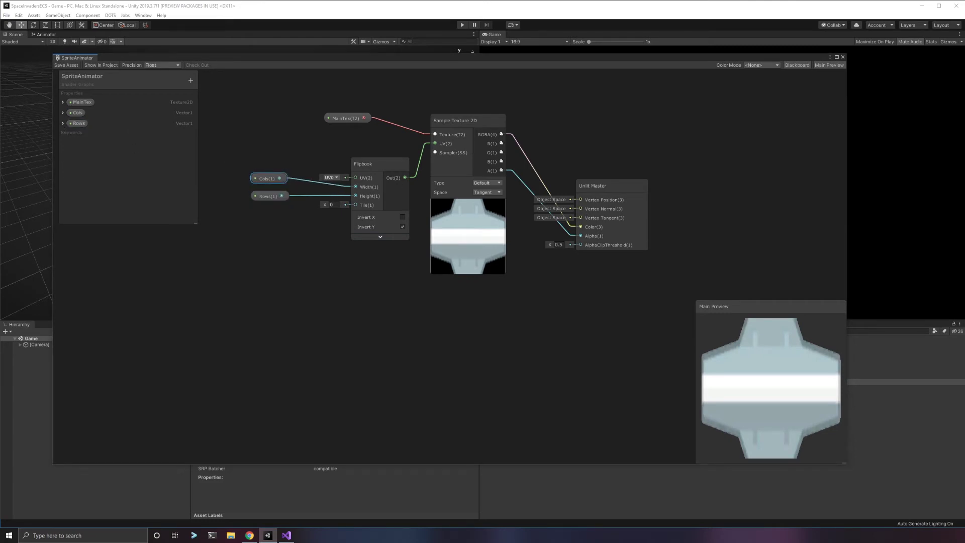
pyautogui.click(89, 145)
# Add a Vector1 property named Speed with reference _speed and place it in the empty area below the Rows node.
pyautogui.click(190, 81)
pyautogui.click(196, 90)
pyautogui.write('Speed')
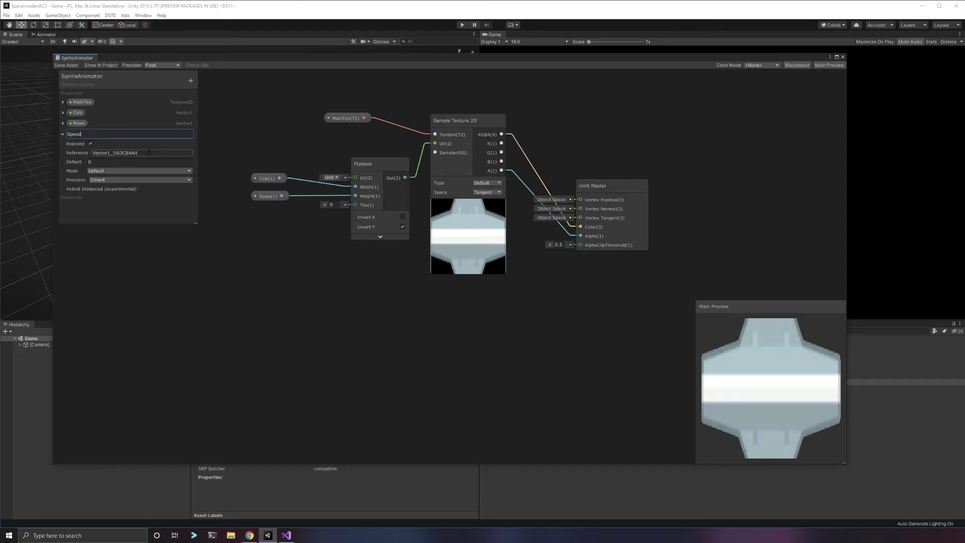
pyautogui.click(95, 153)
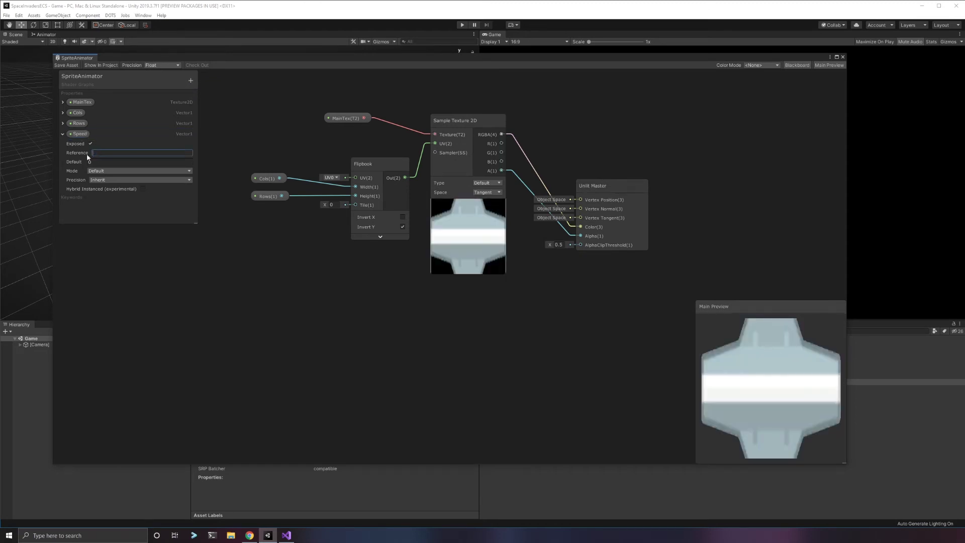
pyautogui.write('_speed')
pyautogui.click(94, 204)
pyautogui.moveTo(78, 134); pyautogui.dragTo(157, 262)
pyautogui.click(63, 134)
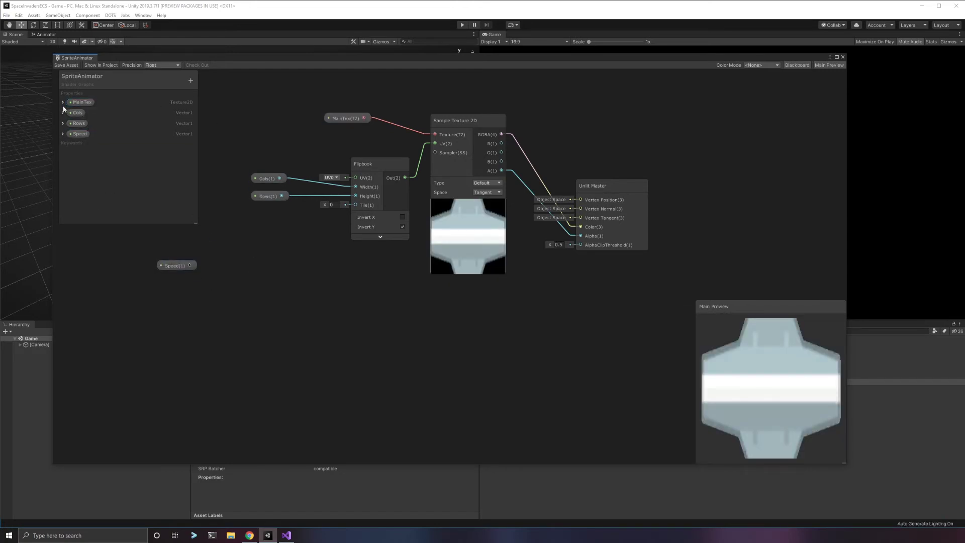
# Enable Hybrid Instanced (experimental) for the Cols and Rows properties.
pyautogui.click(63, 103)
pyautogui.click(63, 103)
pyautogui.click(63, 102)
pyautogui.click(63, 103)
pyautogui.click(63, 113)
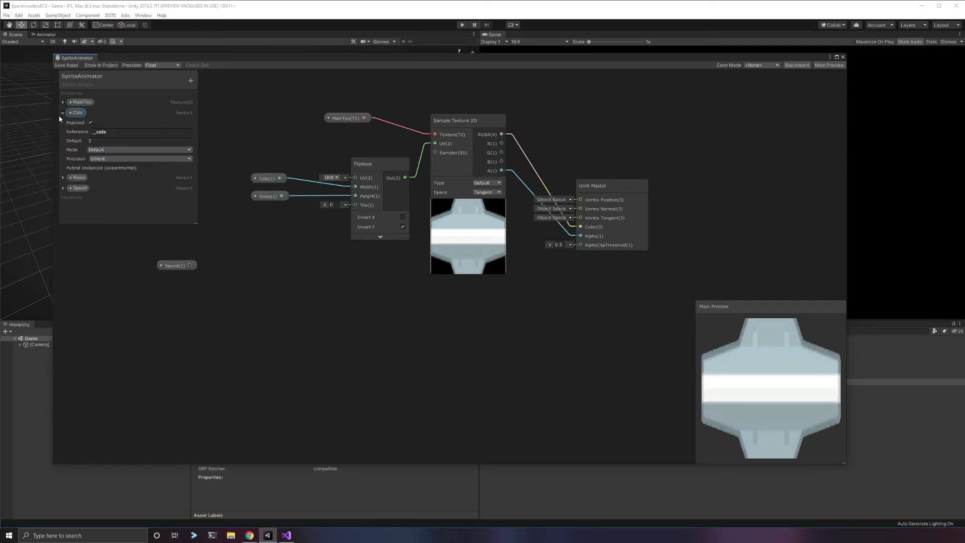
pyautogui.click(143, 168)
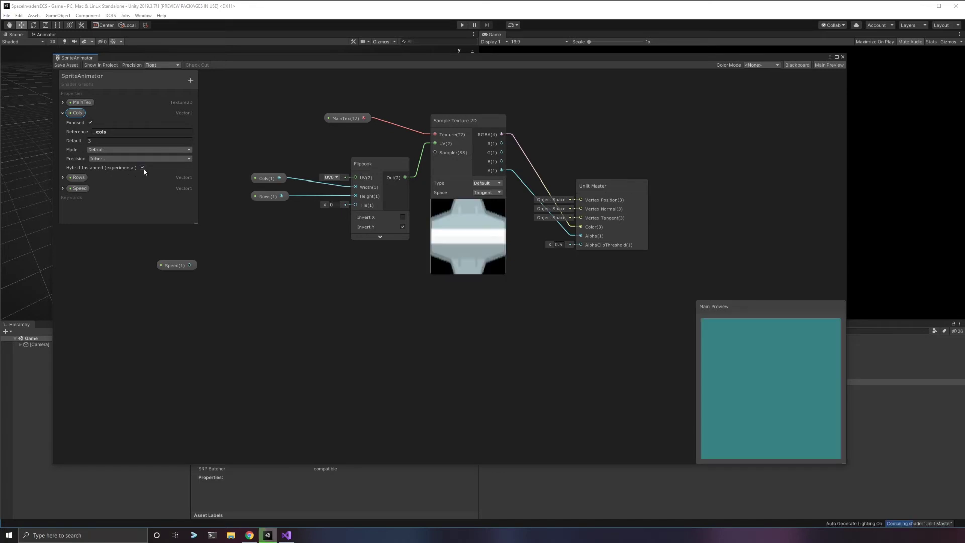
pyautogui.click(62, 178)
pyautogui.scroll(-1, 118, 195)
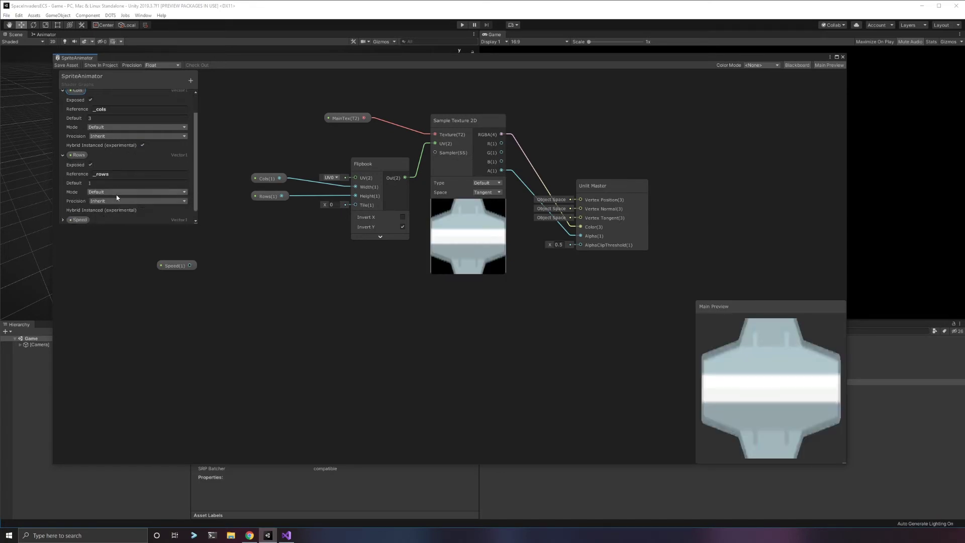
pyautogui.click(143, 210)
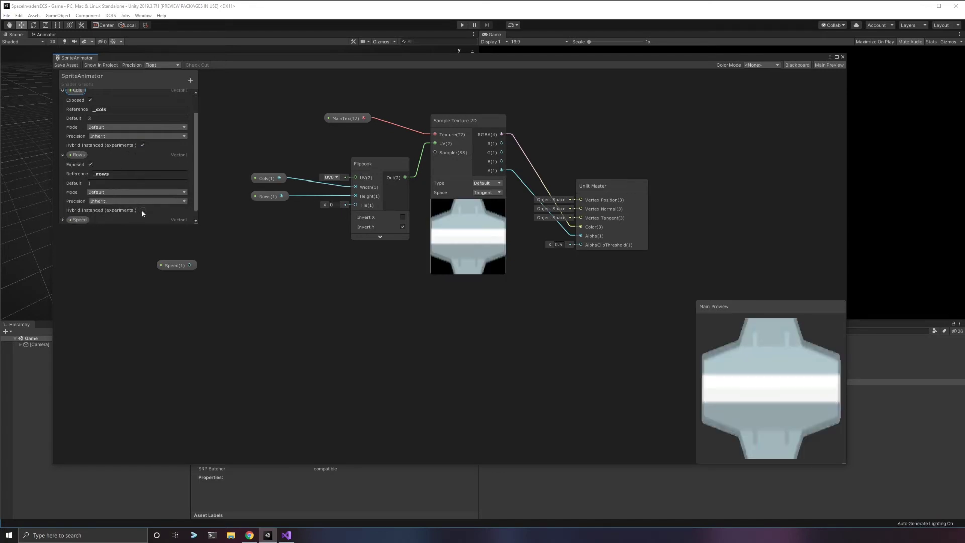
pyautogui.click(63, 155)
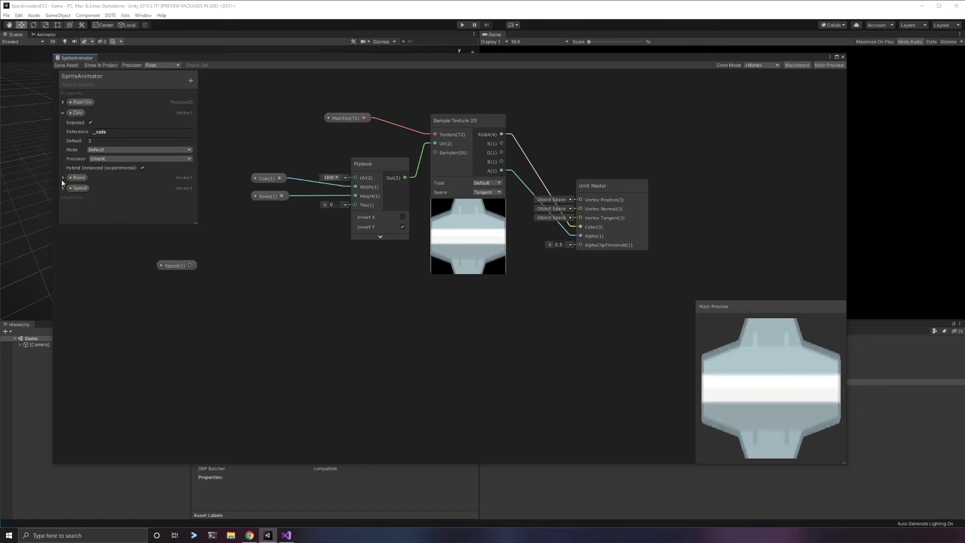
# Enable Hybrid Instanced (experimental) for the Speed property and collapse all property details.
pyautogui.click(62, 165)
pyautogui.scroll(-1, 121, 205)
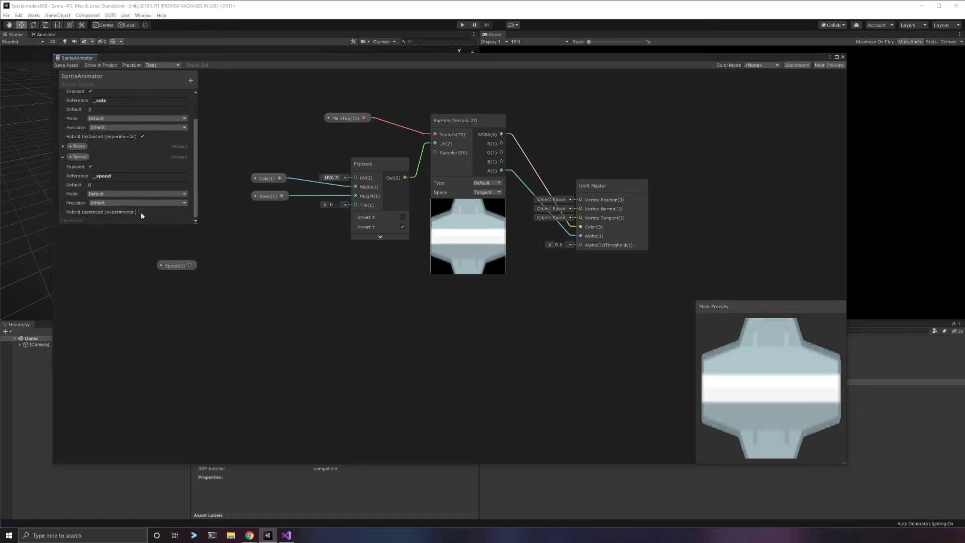
pyautogui.click(142, 212)
pyautogui.scroll(3, 83, 193)
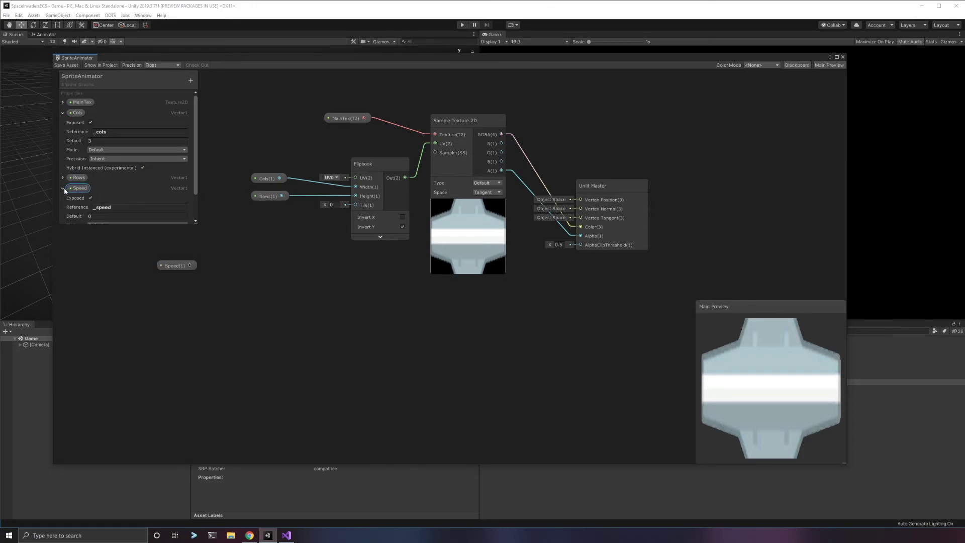
pyautogui.click(64, 189)
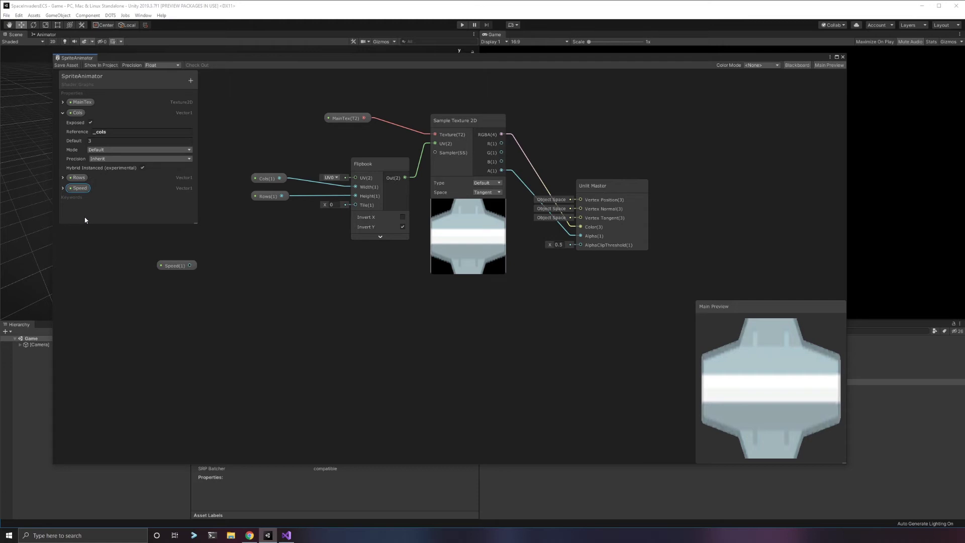
pyautogui.click(63, 112)
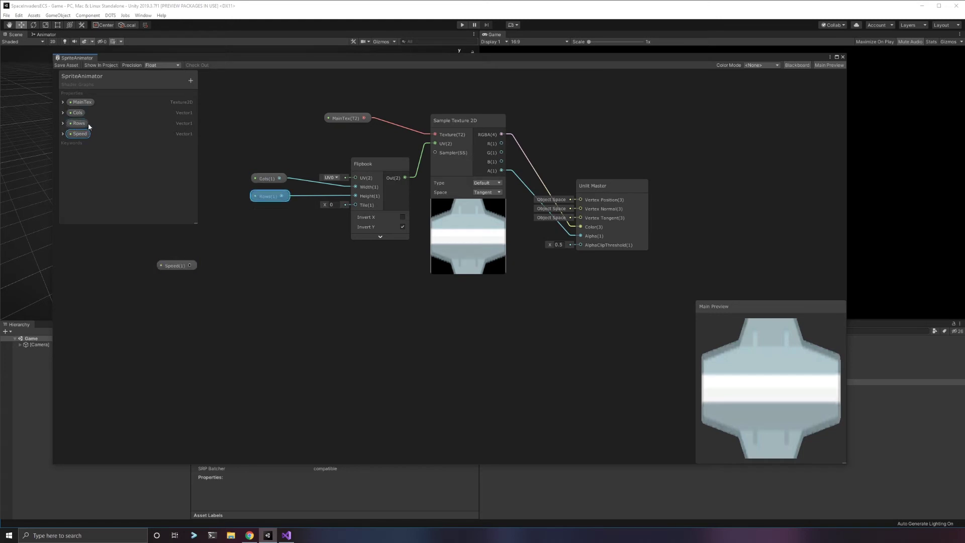
pyautogui.click(63, 134)
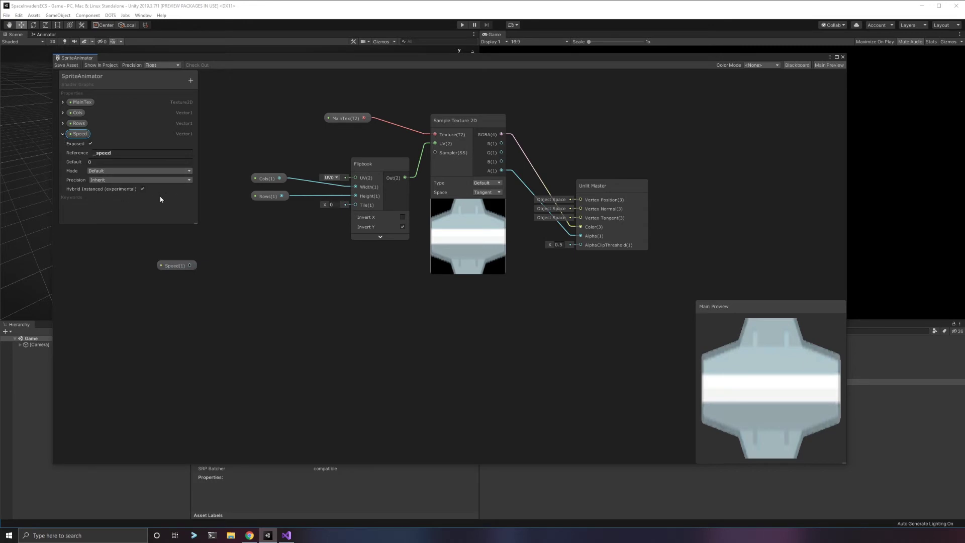
pyautogui.click(62, 134)
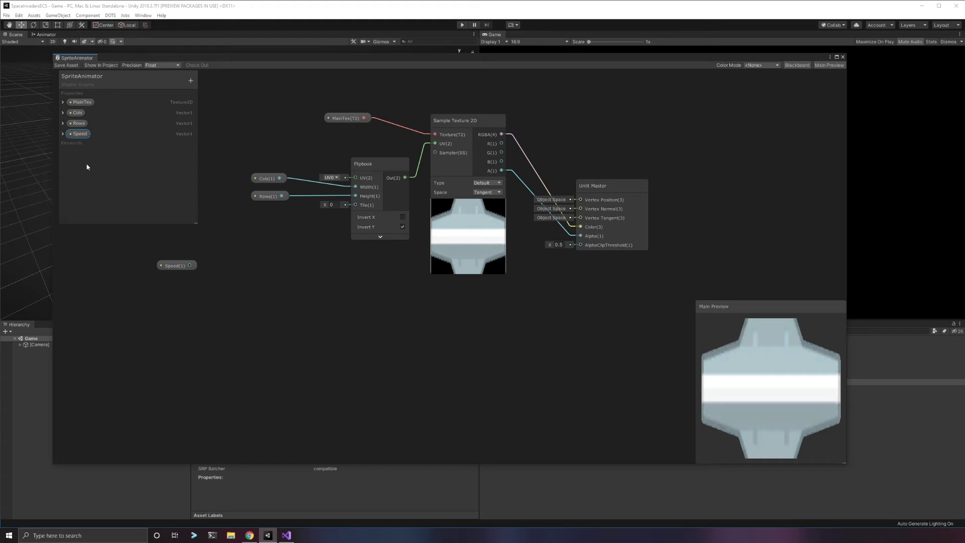
pyautogui.click(81, 171)
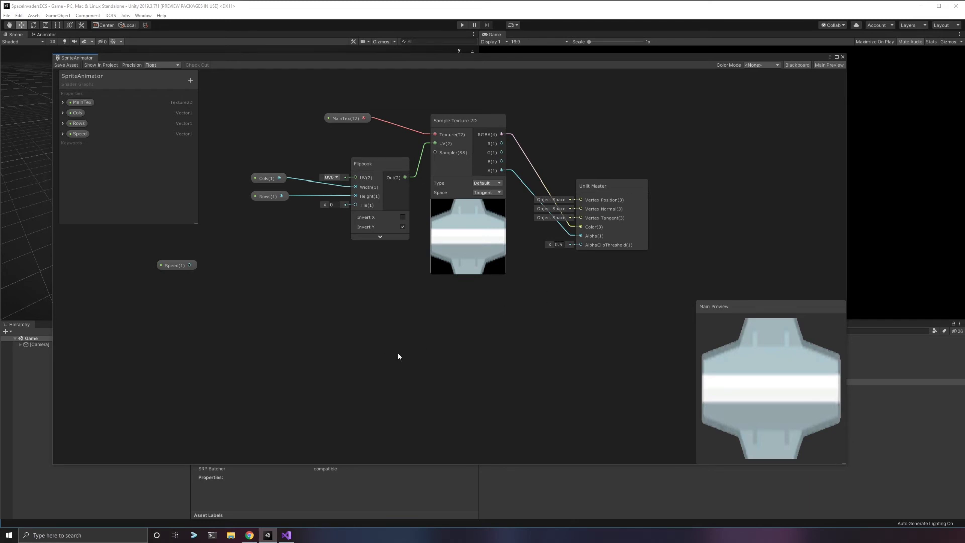
# Add a Time node on the far side of the Flipbook inputs and position the Speed node directly above it.
pyautogui.moveTo(248, 276); pyautogui.dragTo(439, 261, button='middle')
pyautogui.click(324, 272)
pyautogui.moveTo(325, 274); pyautogui.dragTo(170, 266)
pyautogui.rightClick(252, 303)
pyautogui.click(263, 309)
pyautogui.write('Tim')
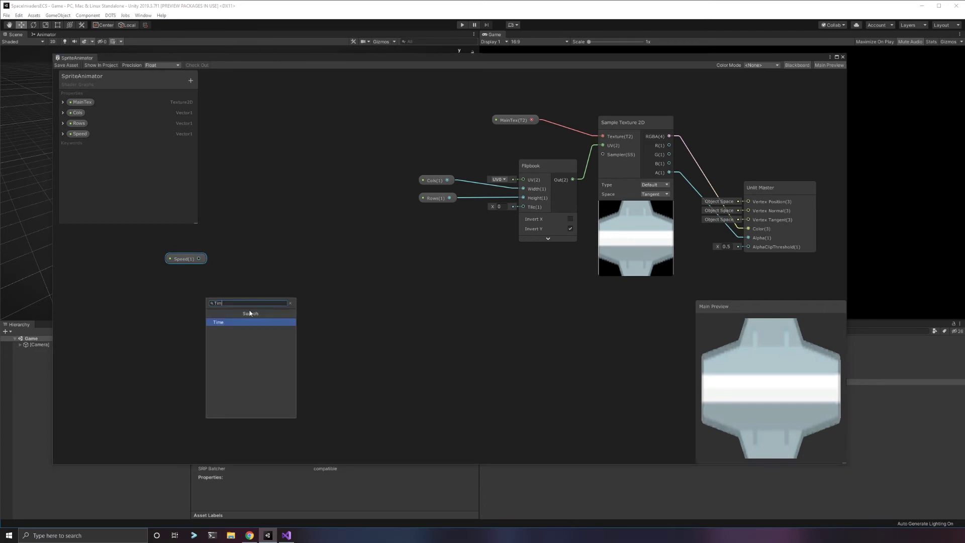
pyautogui.click(241, 321)
pyautogui.moveTo(266, 318); pyautogui.dragTo(237, 294)
pyautogui.moveTo(176, 258); pyautogui.dragTo(232, 256)
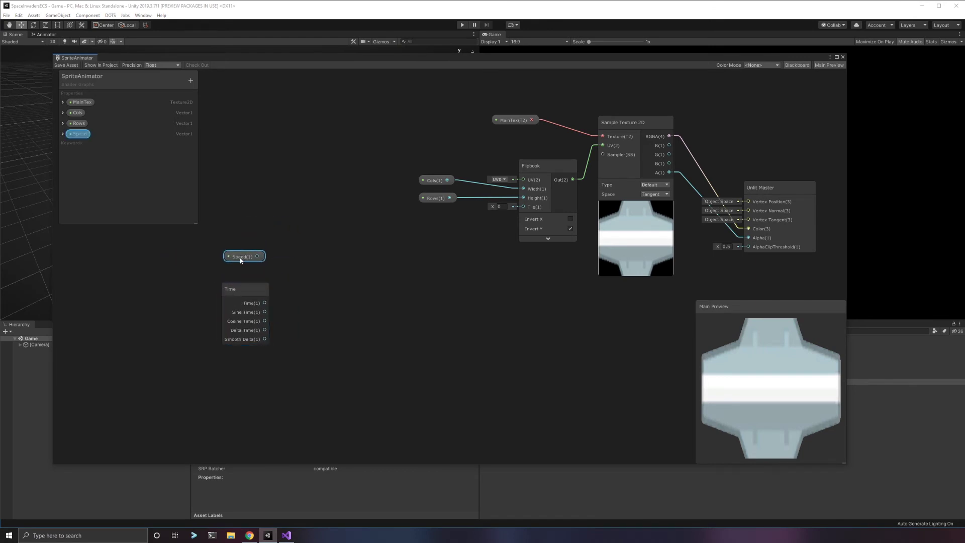
# Add a Multiply node with Speed as A and Time as B, and connect its output to the Flipbook's Tile input.
pyautogui.rightClick(300, 253)
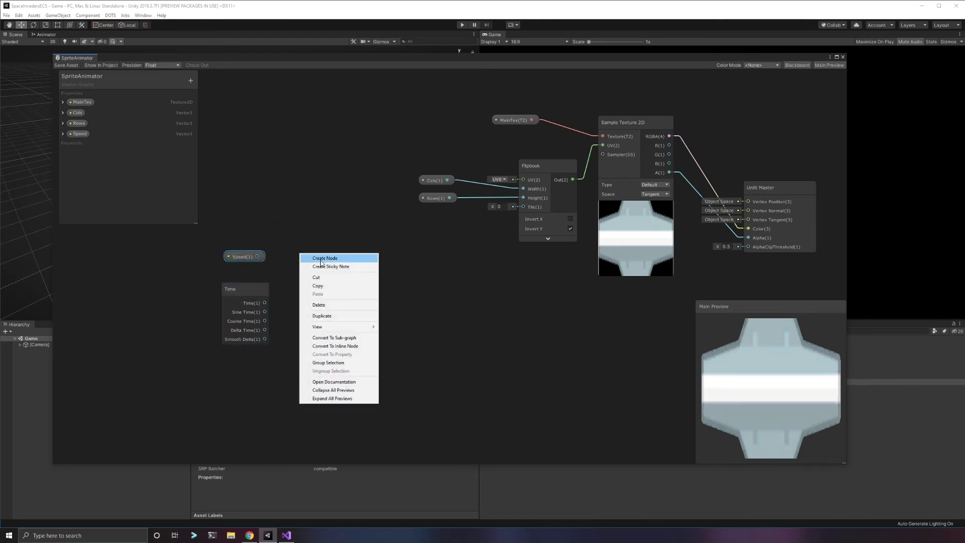
pyautogui.click(320, 259)
pyautogui.write('multiply')
pyautogui.press('Return')
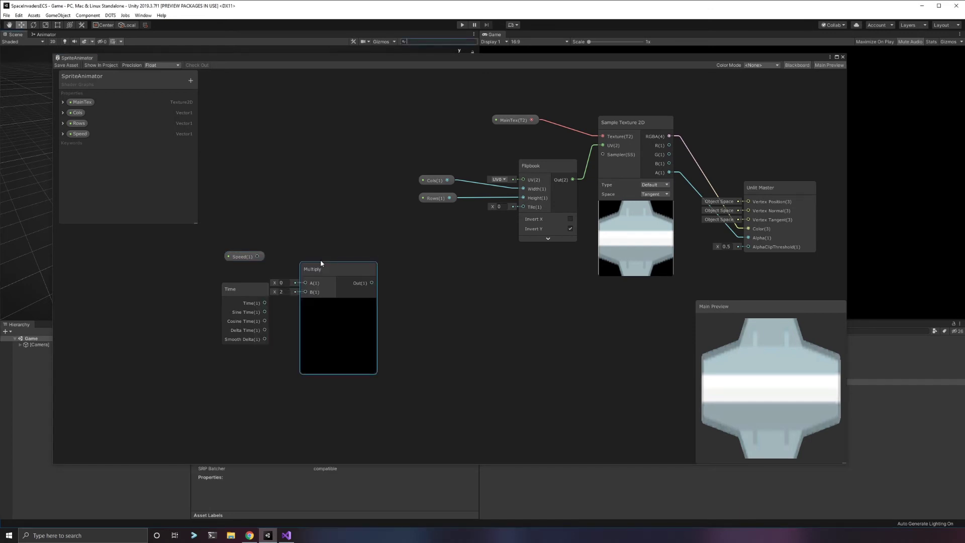
pyautogui.moveTo(242, 286); pyautogui.dragTo(305, 292)
pyautogui.moveTo(257, 256); pyautogui.dragTo(314, 236)
pyautogui.moveTo(184, 294); pyautogui.dragTo(209, 289)
pyautogui.moveTo(359, 251); pyautogui.dragTo(523, 207)
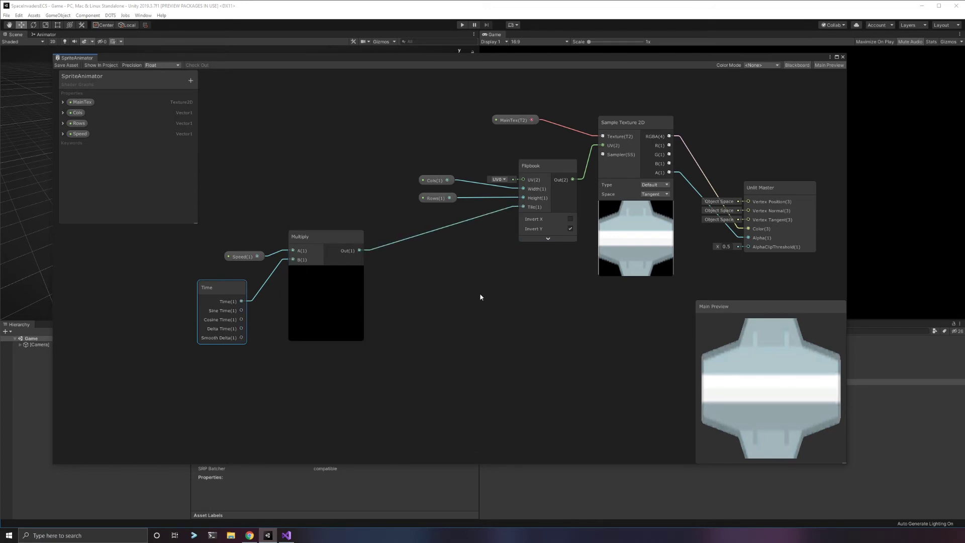
# Set the Speed property's default value to 1.
pyautogui.click(62, 134)
pyautogui.click(69, 163)
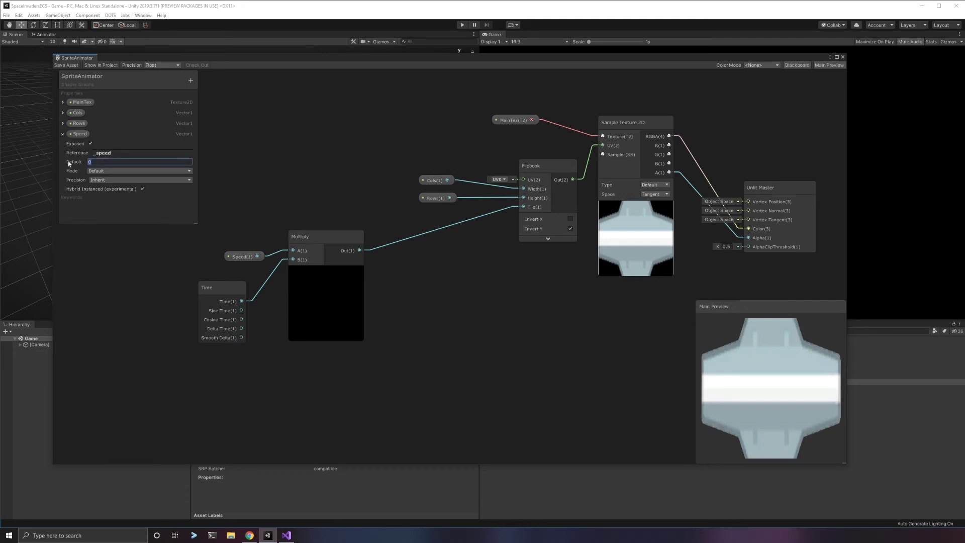
pyautogui.write('1')
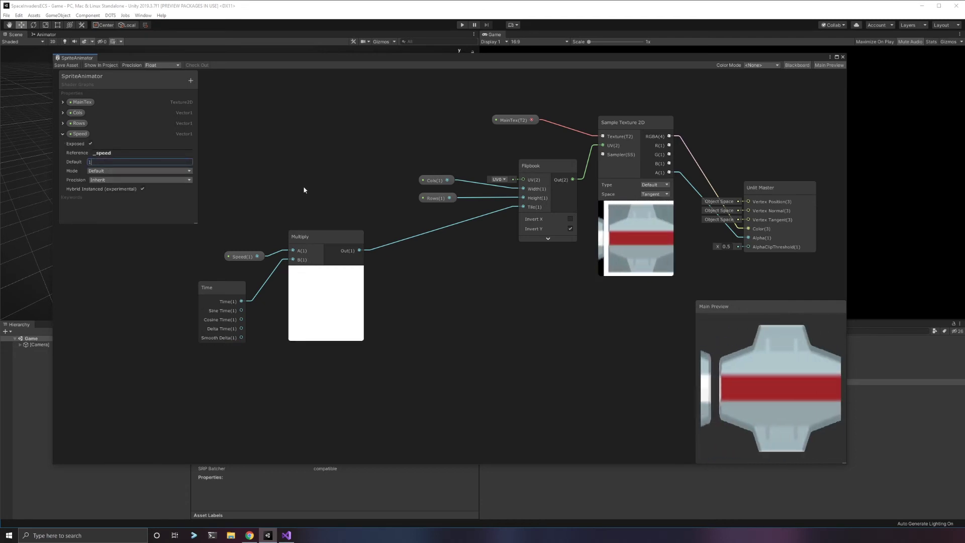
pyautogui.click(329, 170)
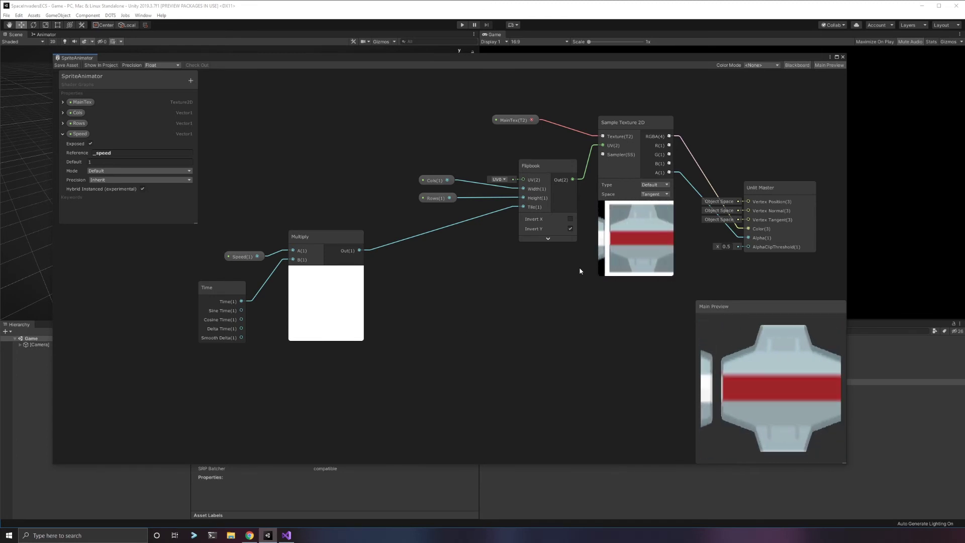
# Collapse the Multiply node's preview and move the Multiply, Speed and Time nodes higher in the graph.
pyautogui.click(323, 272)
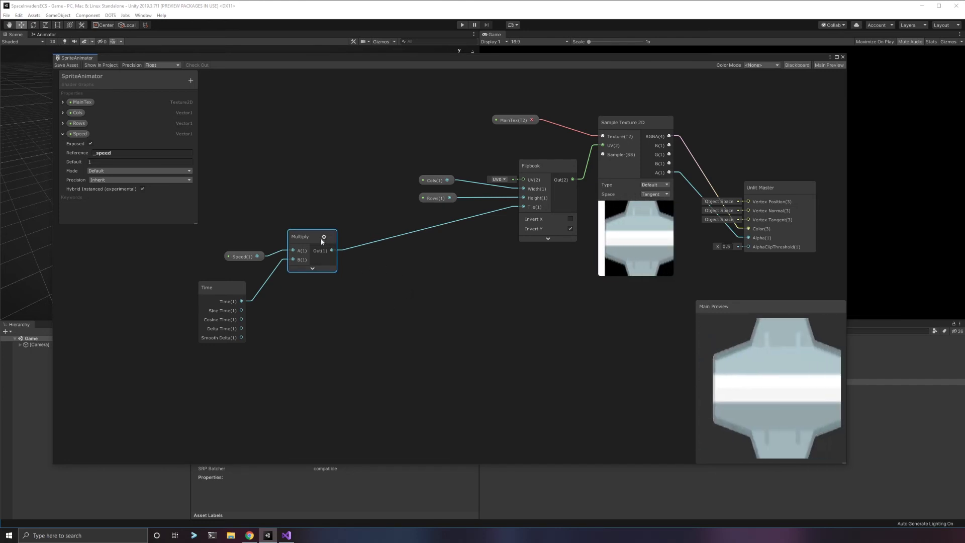
pyautogui.moveTo(323, 236); pyautogui.dragTo(299, 193)
pyautogui.click(242, 255)
pyautogui.moveTo(242, 255); pyautogui.dragTo(225, 185)
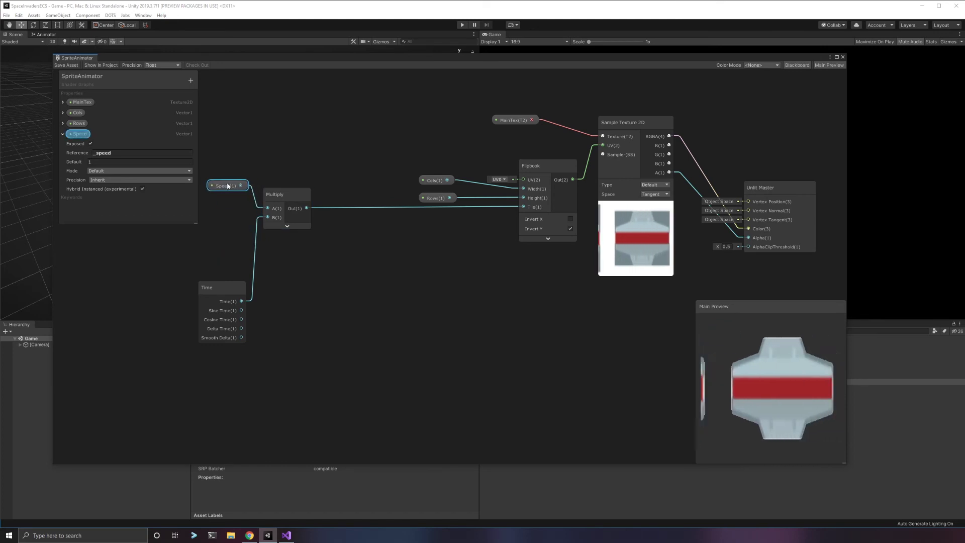
pyautogui.moveTo(215, 286); pyautogui.dragTo(214, 250)
# Add a Modulo node and place it in the empty area between the Multiply and Flipbook nodes.
pyautogui.rightClick(291, 261)
pyautogui.click(304, 267)
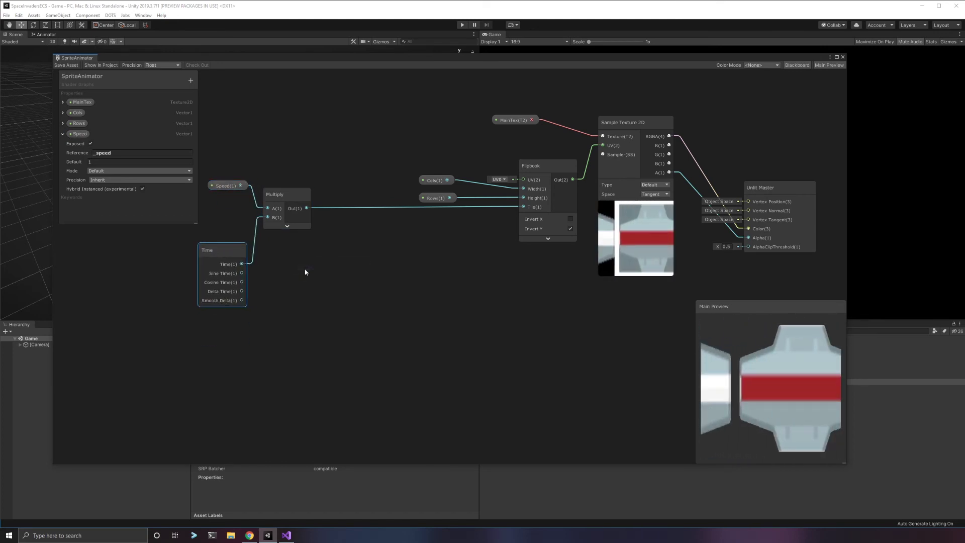
pyautogui.write('Mod')
pyautogui.click(279, 284)
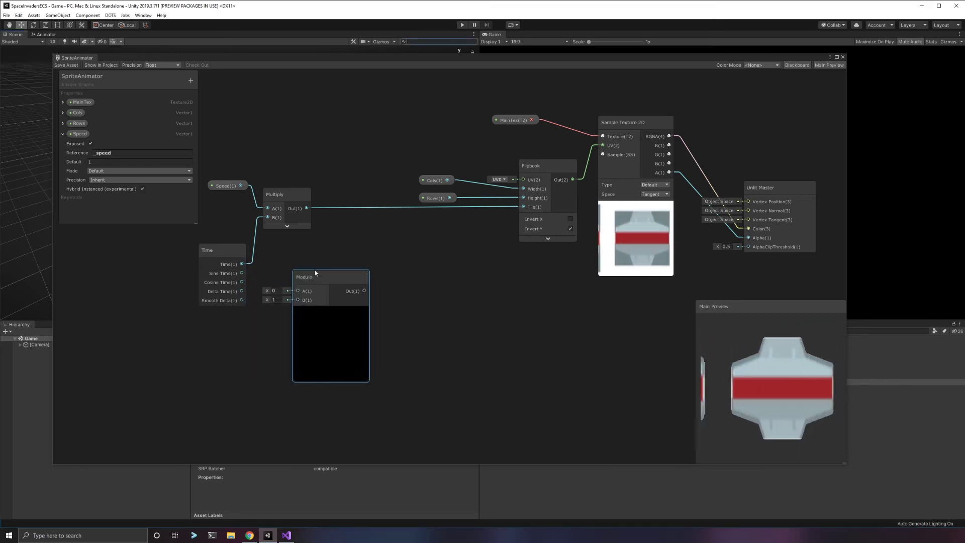
pyautogui.moveTo(316, 272); pyautogui.dragTo(367, 260)
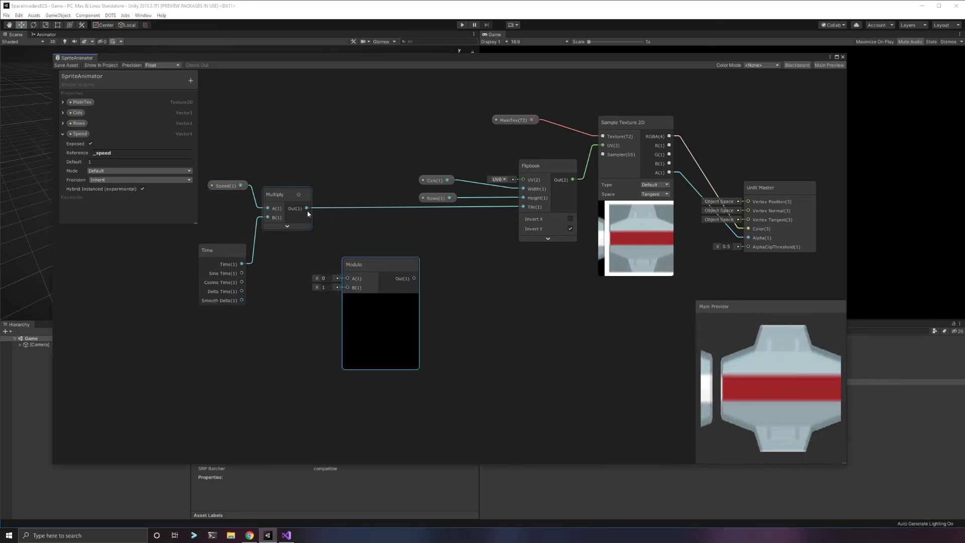
# Route the Multiply output into Modulo's A input and Modulo's output into the Flipbook's Tile input.
pyautogui.moveTo(305, 209); pyautogui.dragTo(518, 209)
pyautogui.rightClick(404, 210)
pyautogui.click(422, 212)
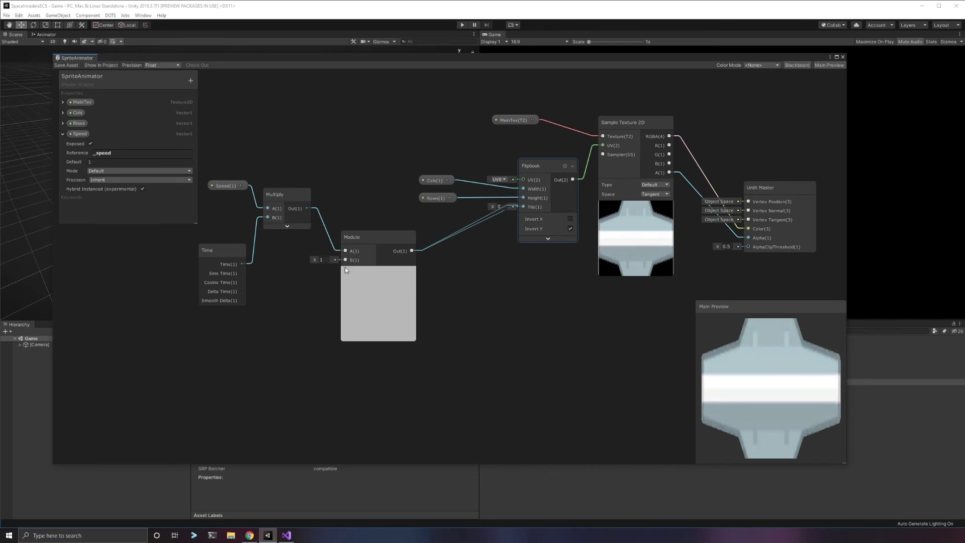
pyautogui.moveTo(377, 236); pyautogui.dragTo(382, 223)
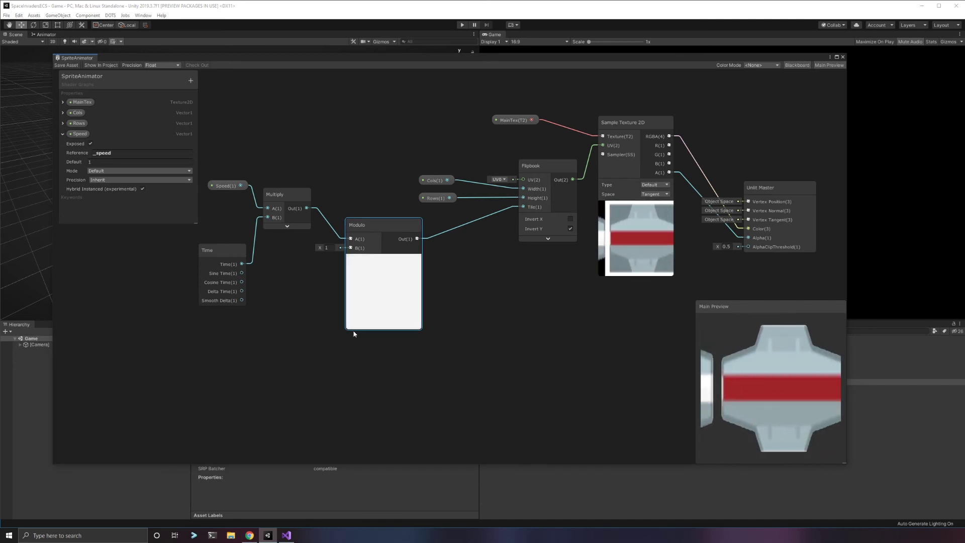
# Add a second Multiply node in the empty area below the Time node.
pyautogui.rightClick(234, 342)
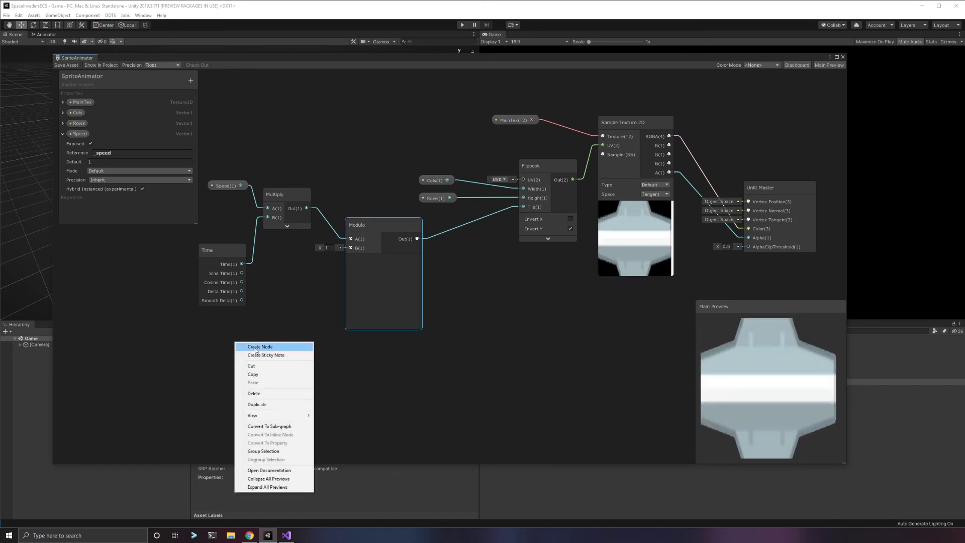
pyautogui.click(256, 350)
pyautogui.write('Multiply')
pyautogui.click(207, 360)
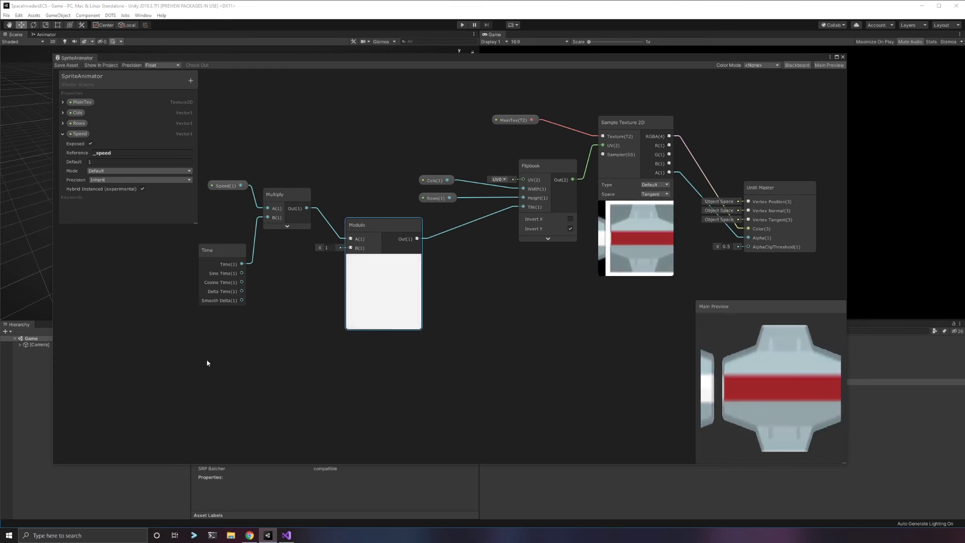
# Place Cols and Rows property nodes beside the lower Multiply node and connect them to its A and B inputs.
pyautogui.click(76, 113)
pyautogui.moveTo(74, 117); pyautogui.dragTo(171, 341)
pyautogui.click(75, 124)
pyautogui.moveTo(73, 127); pyautogui.dragTo(176, 371)
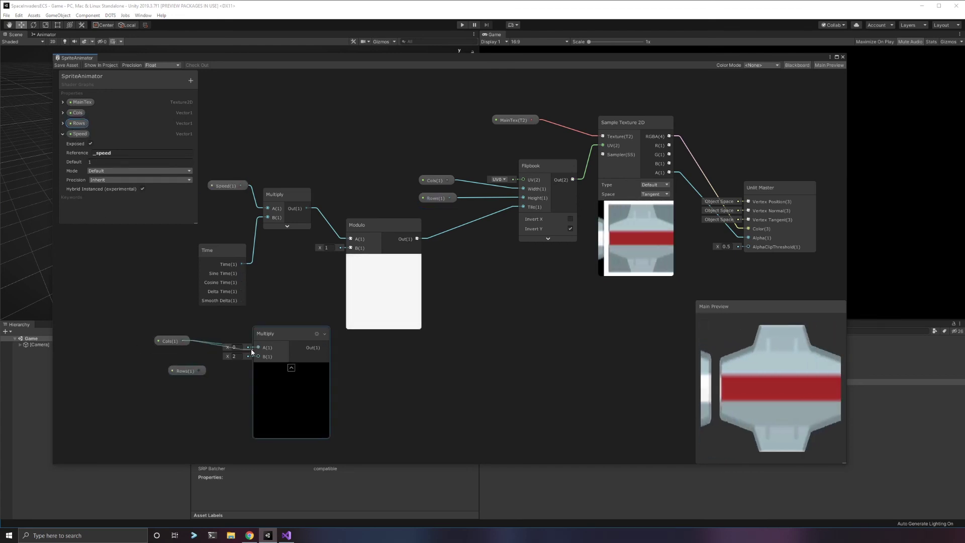
pyautogui.moveTo(248, 350); pyautogui.dragTo(257, 347)
pyautogui.moveTo(199, 370); pyautogui.dragTo(258, 356)
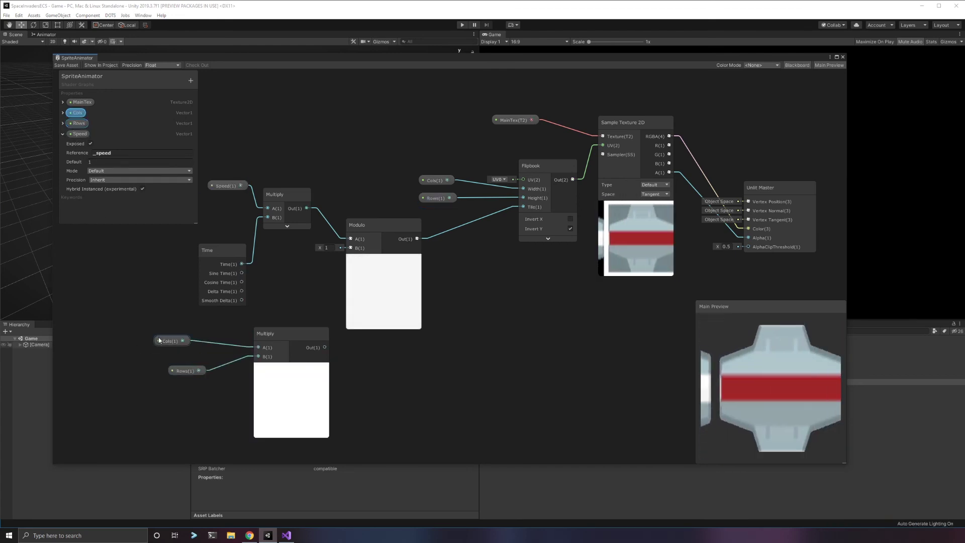
pyautogui.moveTo(159, 341); pyautogui.dragTo(176, 349)
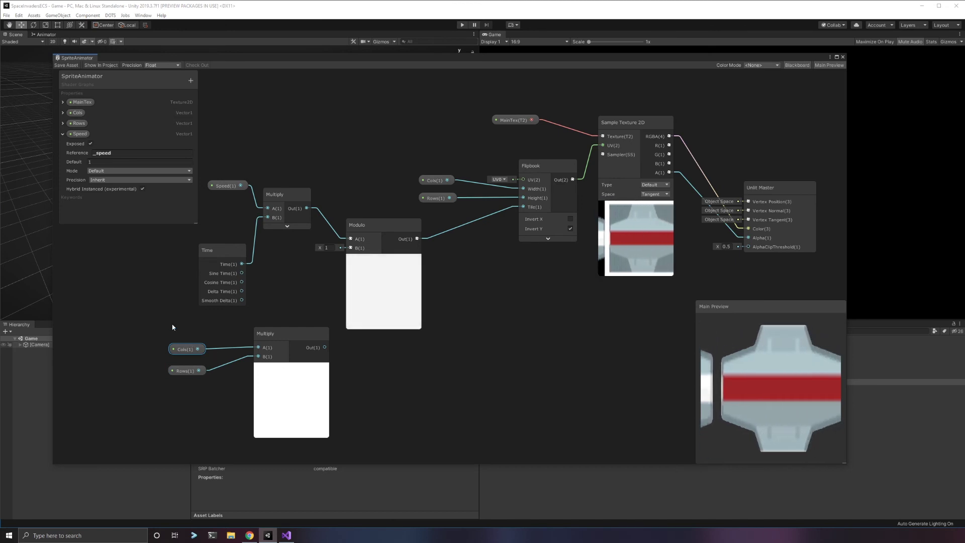
# Connect the lower Multiply node's output to Modulo's B input and collapse that Multiply node's preview.
pyautogui.click(63, 134)
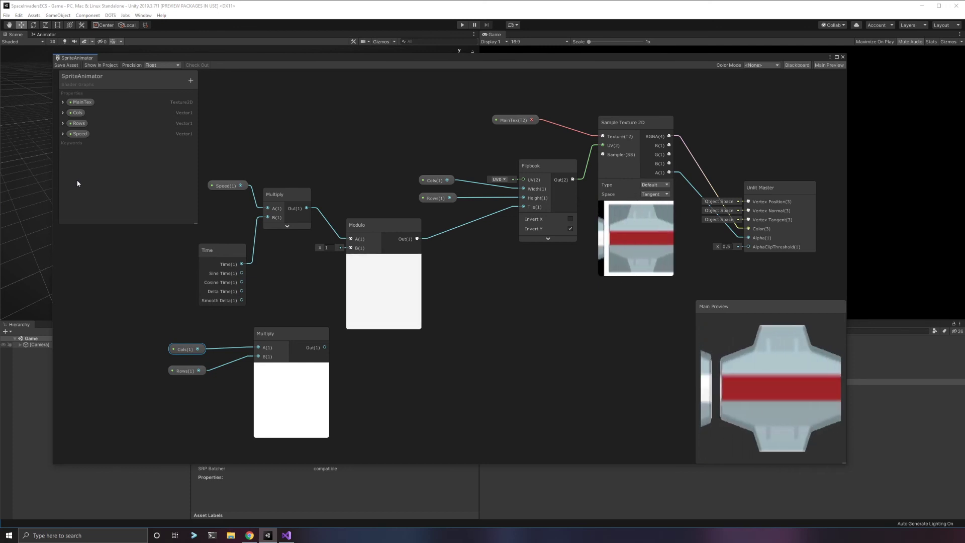
pyautogui.moveTo(286, 331); pyautogui.dragTo(351, 248)
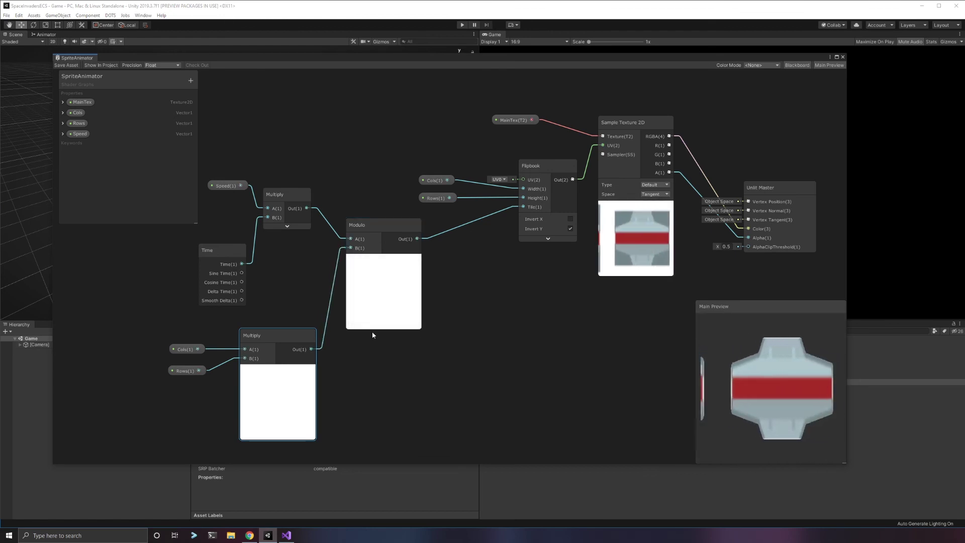
pyautogui.click(278, 377)
# Tidy the layout of the lower Cols, Rows and Multiply nodes and shift the Modulo node slightly closer to them.
pyautogui.click(190, 348)
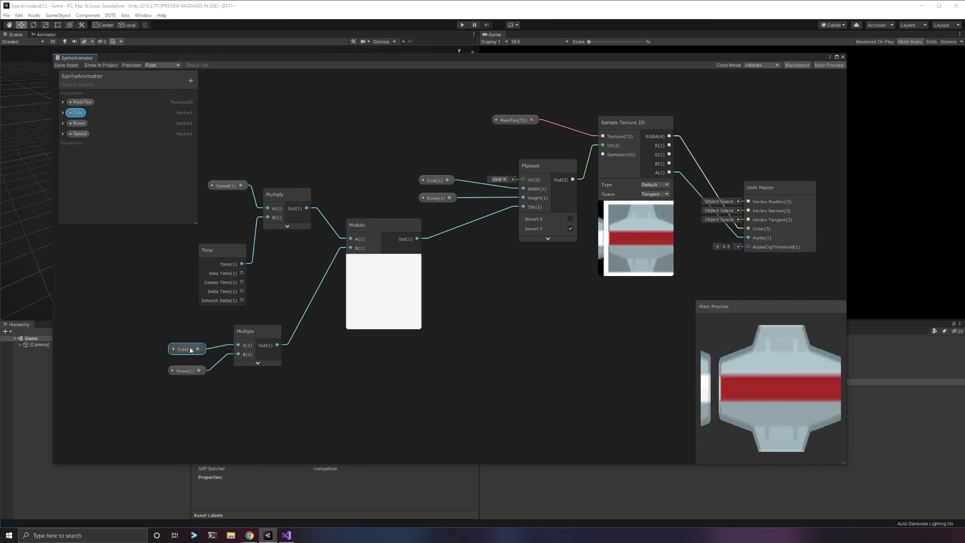
pyautogui.moveTo(190, 349); pyautogui.dragTo(183, 367)
pyautogui.click(186, 370)
pyautogui.moveTo(253, 332); pyautogui.dragTo(244, 341)
pyautogui.click(363, 227)
pyautogui.moveTo(363, 228); pyautogui.dragTo(352, 230)
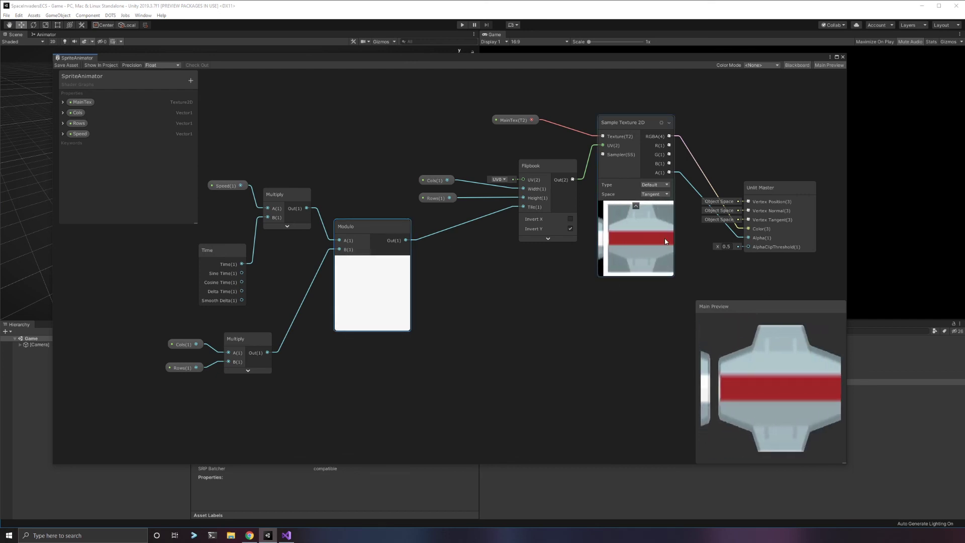
# Add a Floor node and wire it between Modulo's output and the Flipbook's Tile input.
pyautogui.rightClick(468, 272)
pyautogui.click(485, 278)
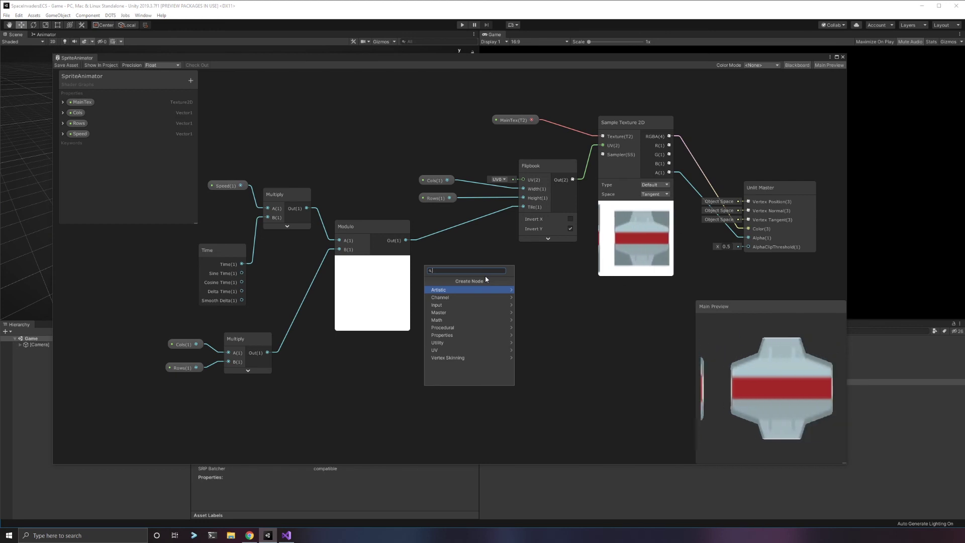
pyautogui.write('Flo')
pyautogui.press('Return')
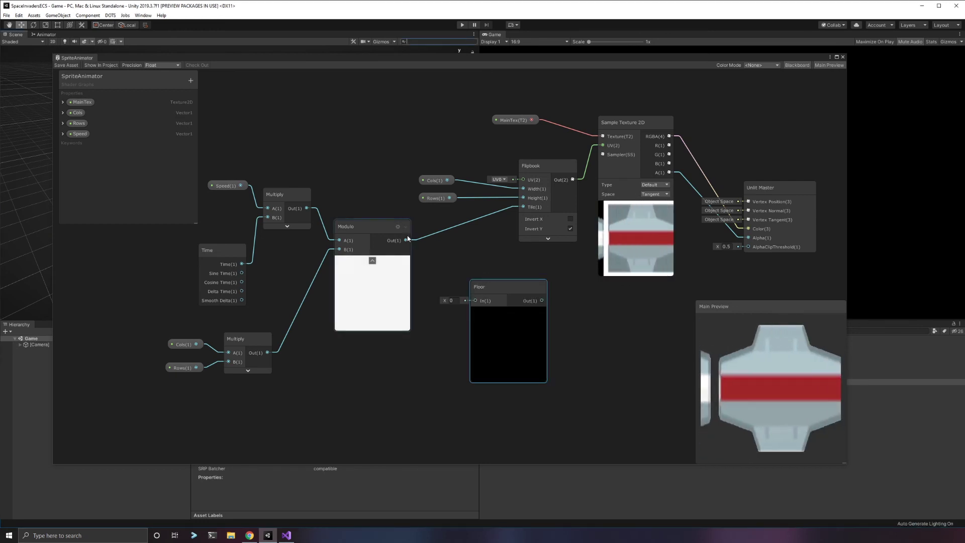
pyautogui.moveTo(406, 240); pyautogui.dragTo(521, 207)
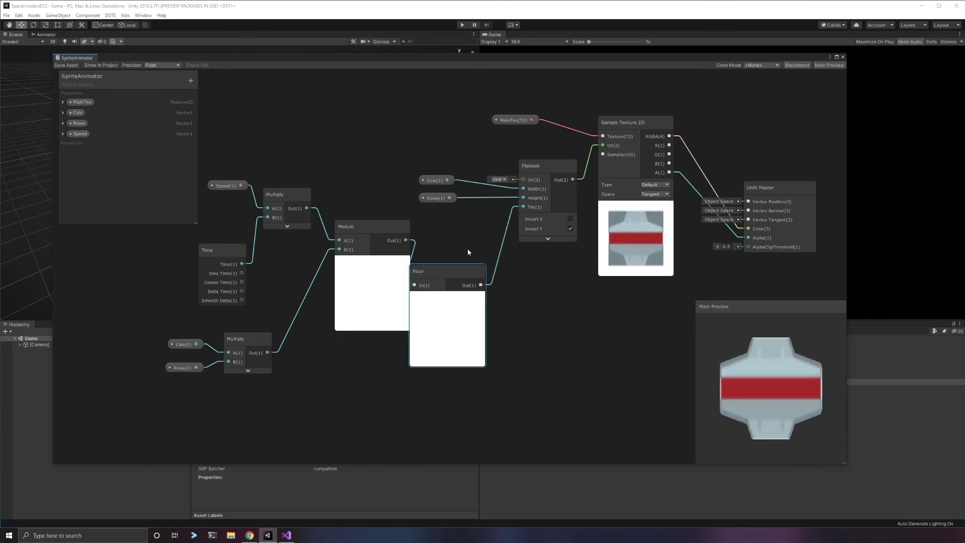
# Move the Floor node in line between Modulo and Flipbook, and collapse the Floor and Modulo previews.
pyautogui.moveTo(445, 272); pyautogui.dragTo(425, 231)
pyautogui.click(469, 265)
pyautogui.click(372, 260)
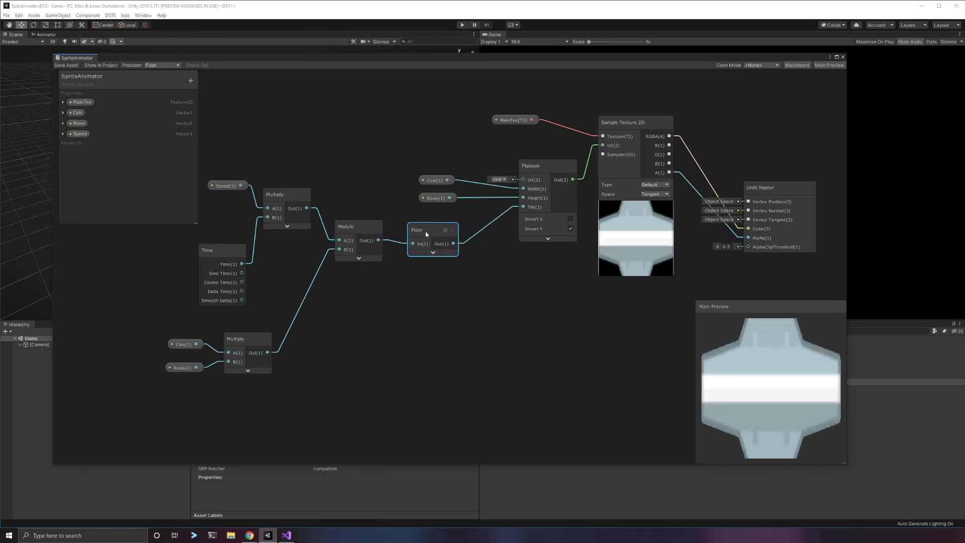
# Try other Speed default values such as 2 and 10 on the animation preview, and restore the default to 1.
pyautogui.click(63, 134)
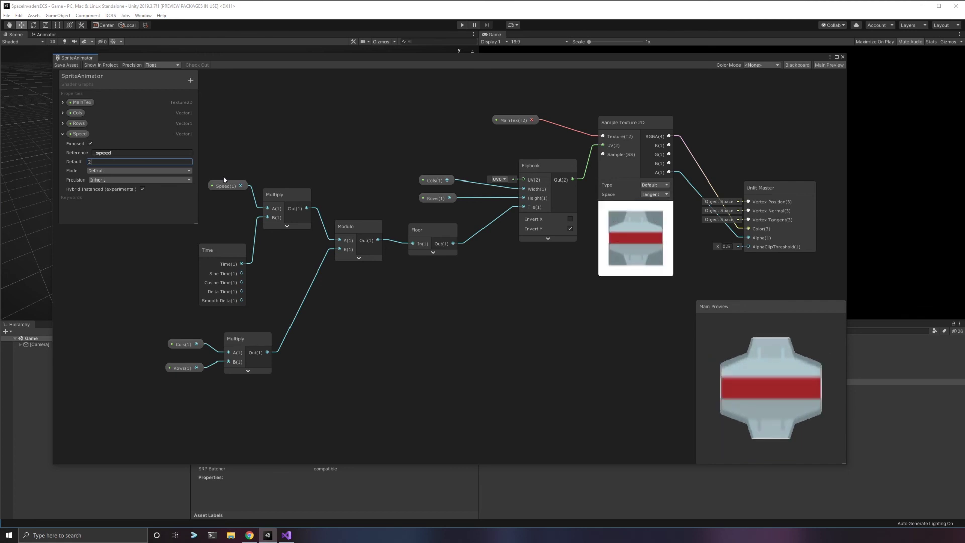
pyautogui.press('BackSpace')
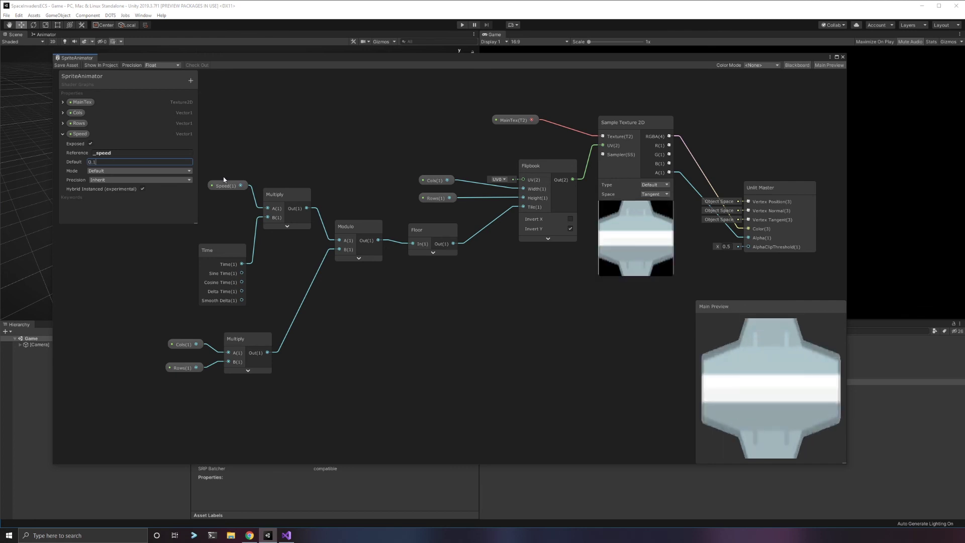
pyautogui.press('BackSpace')
pyautogui.press('BackSpace')
pyautogui.press('BackSpace')
pyautogui.write('10')
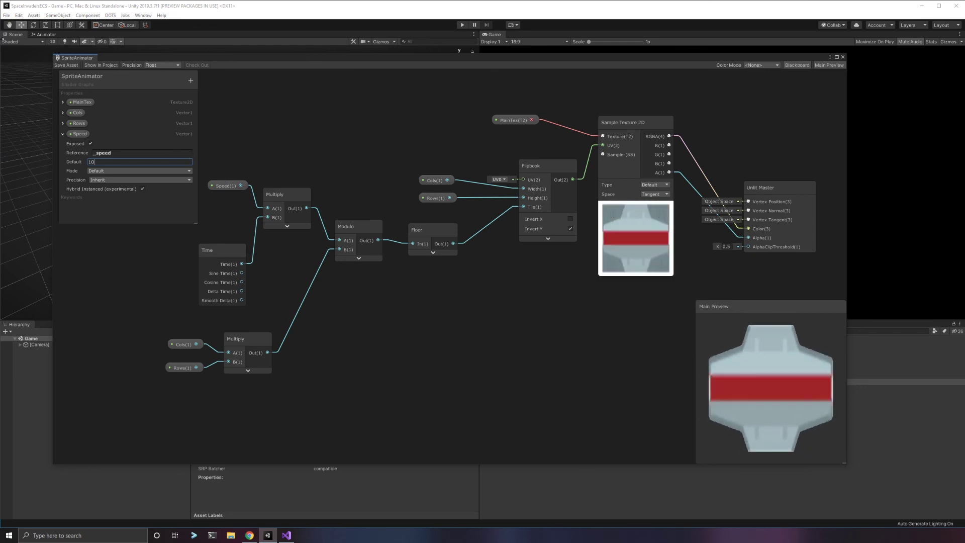
pyautogui.press('BackSpace')
pyautogui.click(153, 296)
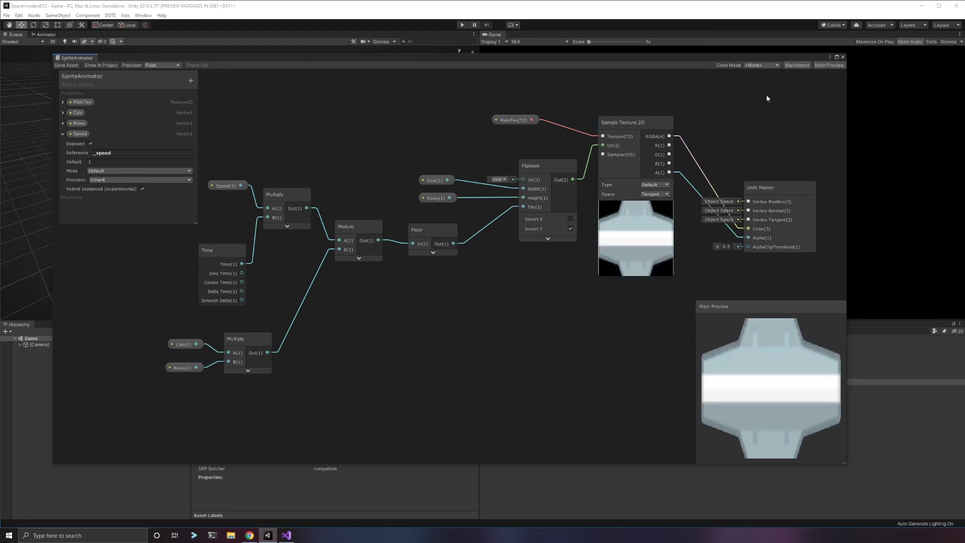
# Save the SpriteAnimator graph asset, close its editor window and collapse the Shaders folder in the project.
pyautogui.click(65, 65)
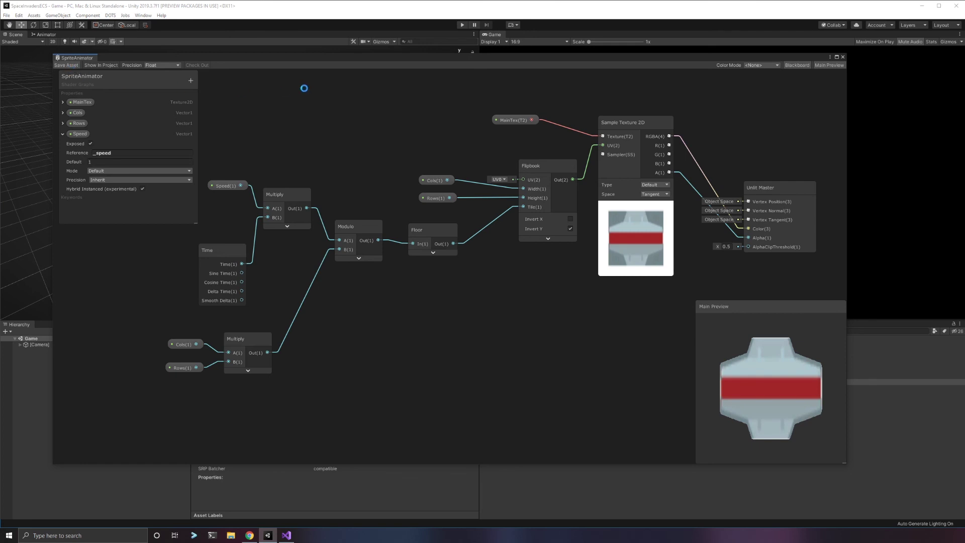
pyautogui.click(843, 57)
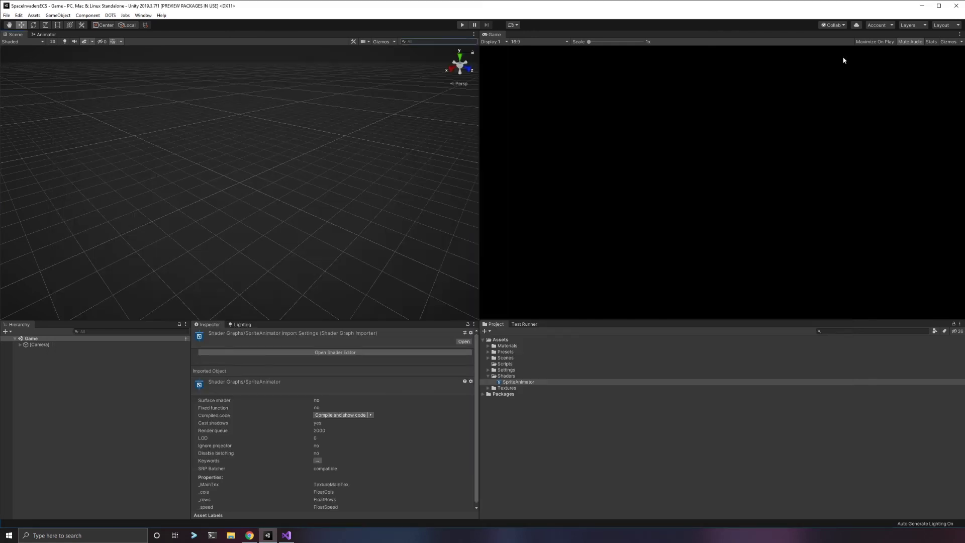
pyautogui.click(487, 376)
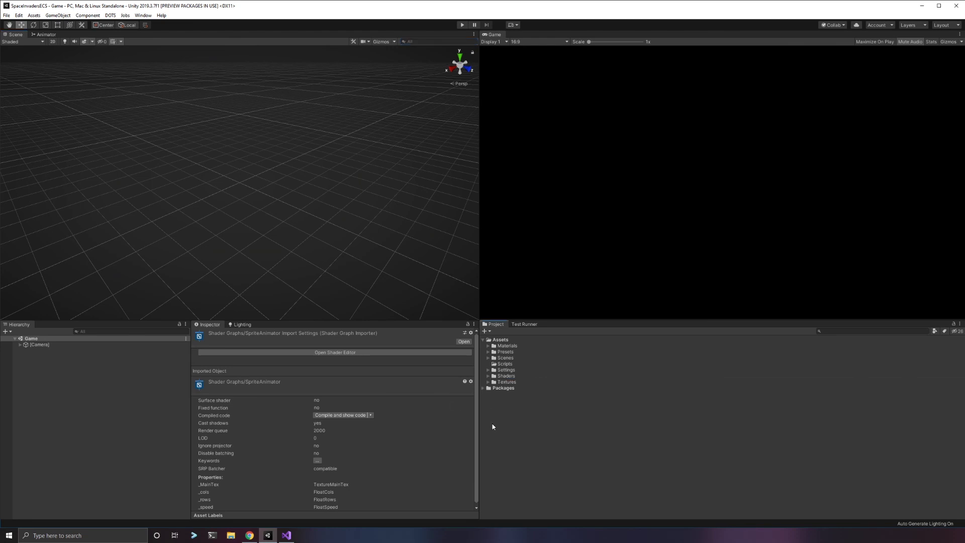